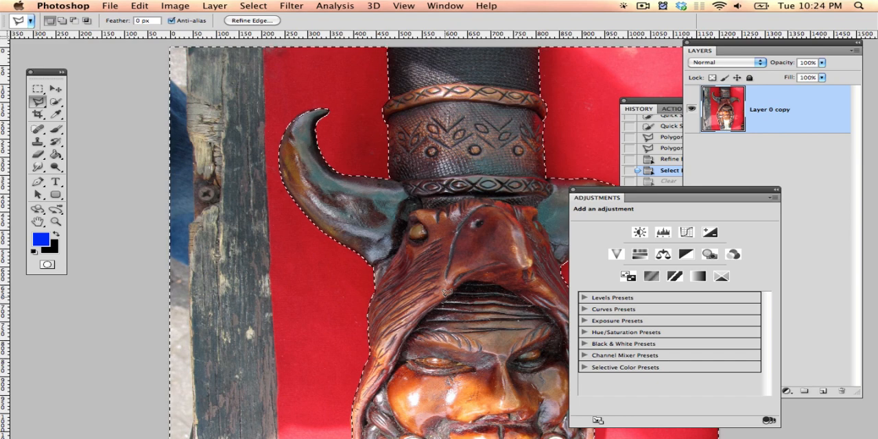
Step: Clear the selected background around the carved figure on Layer 0 copy and deselect
{"action": "key", "text": "super+Tab"}
{"action": "key", "text": "super+shift+Tab"}
{"action": "key", "text": "super+d"}
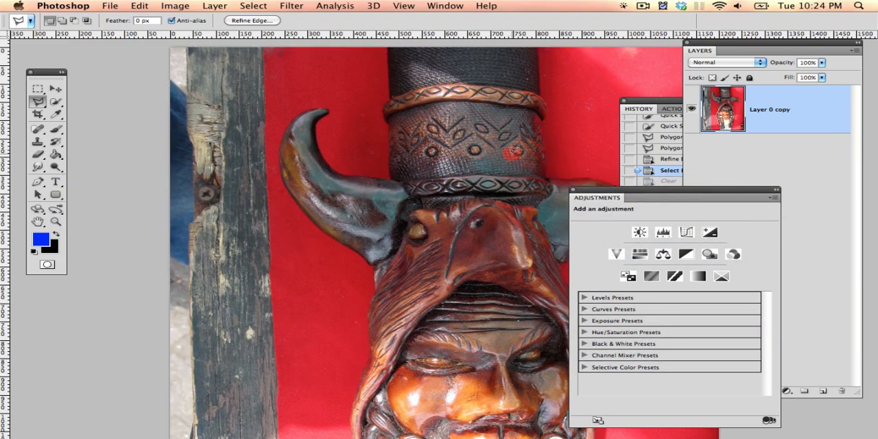
{"action": "key", "text": "super+z"}
{"action": "key", "text": "space"}
{"action": "left_click_drag", "start_coordinate": [532, 168], "coordinate": [368, 159]}
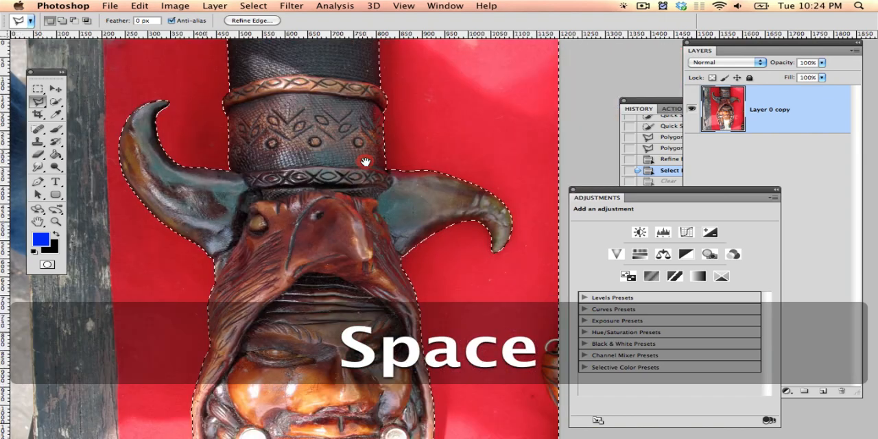
{"action": "key", "text": "BackSpace"}
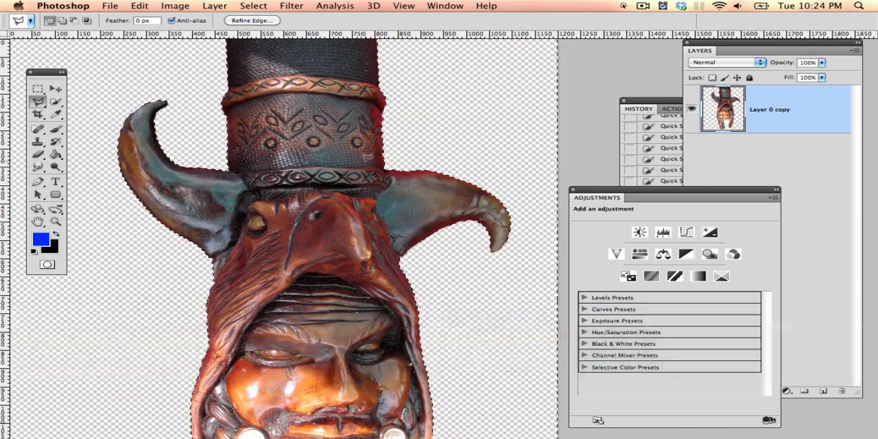
{"action": "key", "text": "super+d"}
Step: Add a new layer filled with the blue foreground color and move it beneath Layer 0 copy
{"action": "key", "text": "super+shift+n"}
{"action": "key", "text": "Return"}
{"action": "key", "text": "alt+BackSpace"}
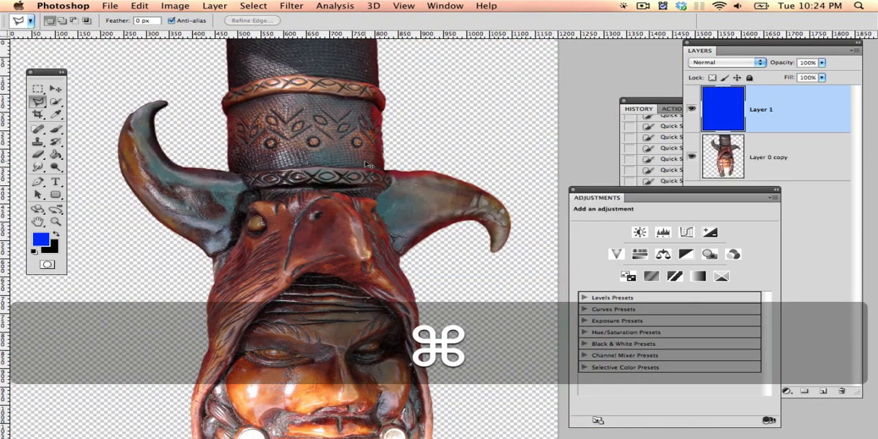
{"action": "key", "text": "super+bracketleft"}
Step: Make Layer 0 copy the active layer, with the figure's edges in close view
{"action": "key", "text": "space"}
{"action": "left_click_drag", "start_coordinate": [368, 157], "coordinate": [468, 247]}
{"action": "key", "text": "super+equal"}
{"action": "key", "text": "space"}
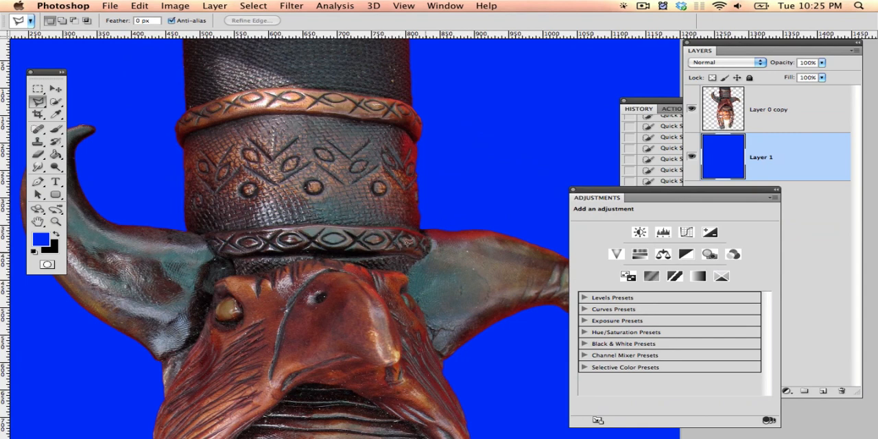
{"action": "left_click", "coordinate": [786, 125]}
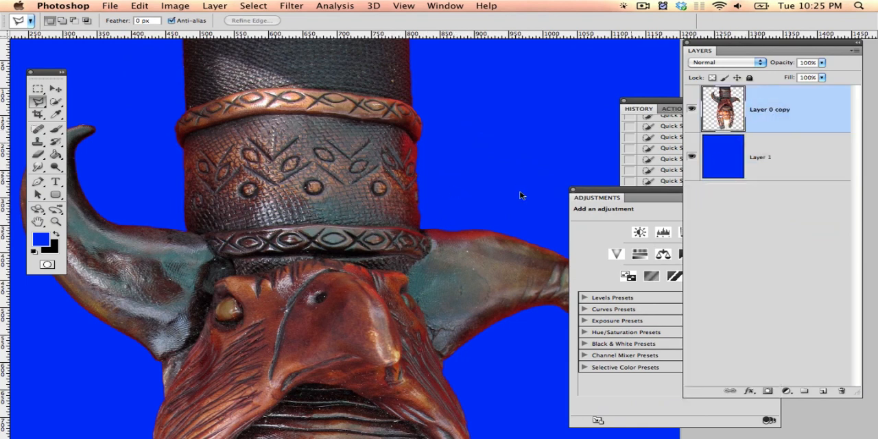
Step: Open a Hue/Saturation adjustment on Layer 0 copy and choose the Reds range
{"action": "left_click", "coordinate": [161, 7]}
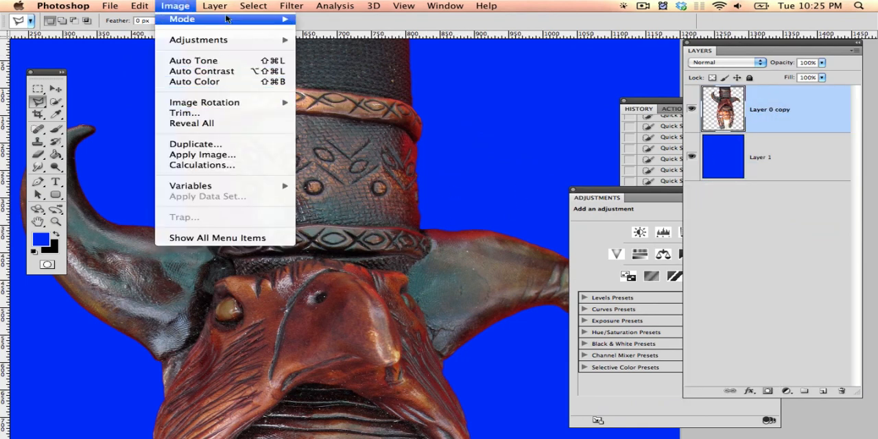
{"action": "mouse_move", "coordinate": [200, 43]}
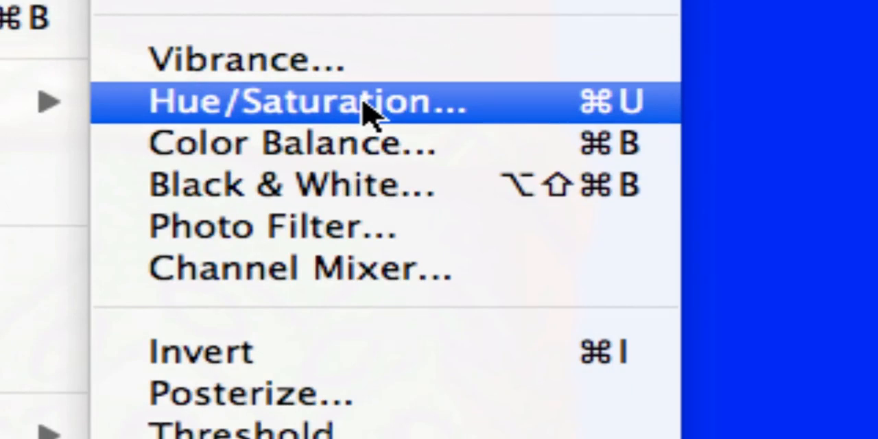
{"action": "key", "text": "alt+super+minus"}
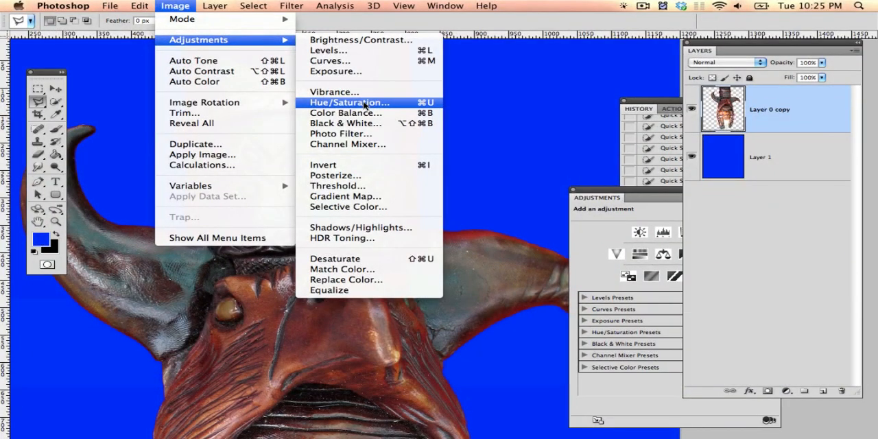
{"action": "key", "text": "Escape"}
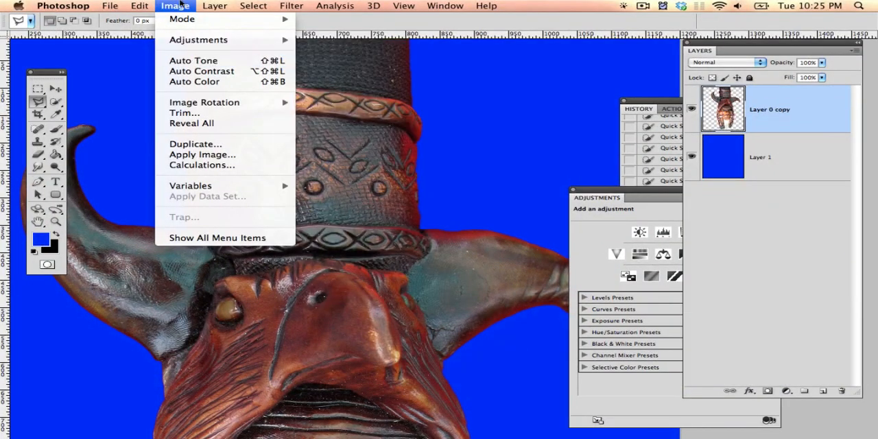
{"action": "key", "text": "Escape"}
{"action": "key", "text": "super+u"}
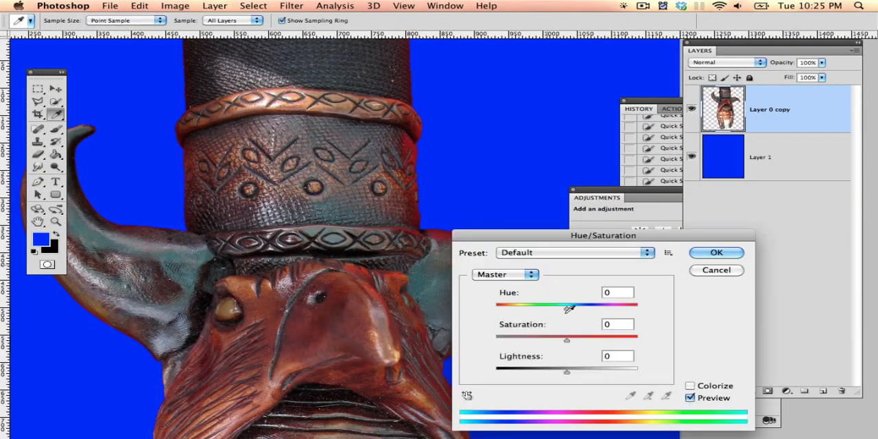
{"action": "left_click", "coordinate": [513, 276]}
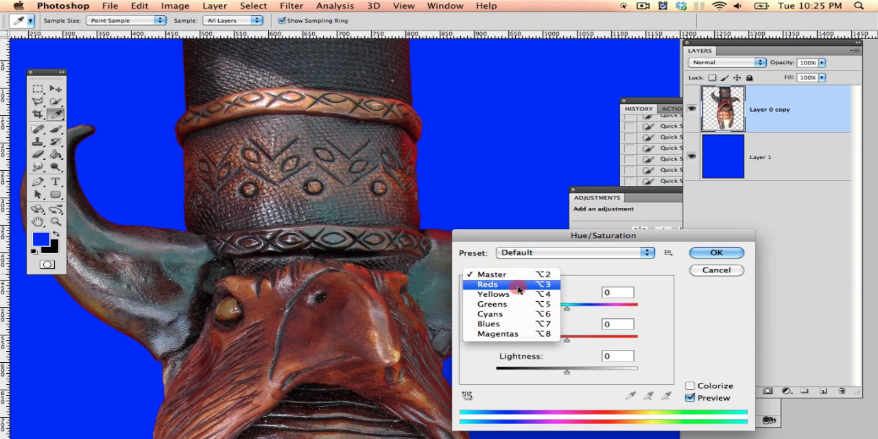
{"action": "left_click", "coordinate": [518, 286]}
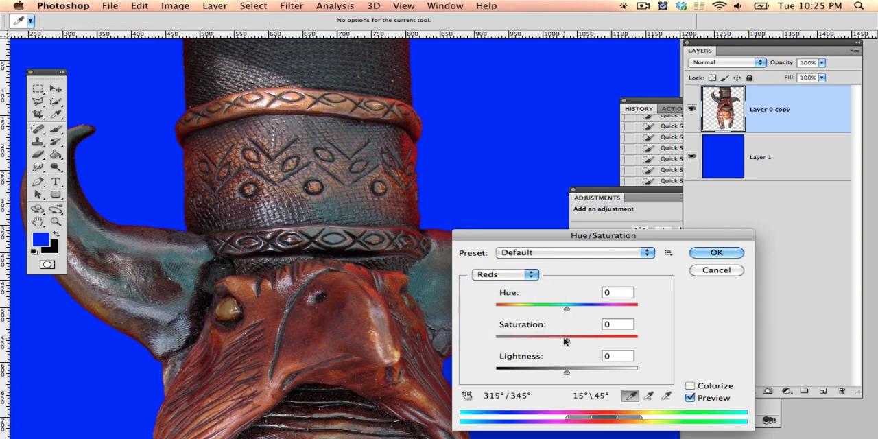
Step: Try a Master saturation of -74 on the whole figure and reset it to 0
{"action": "left_click", "coordinate": [506, 275]}
{"action": "left_click", "coordinate": [517, 261]}
{"action": "key", "text": "super+minus"}
{"action": "key", "text": "super+minus"}
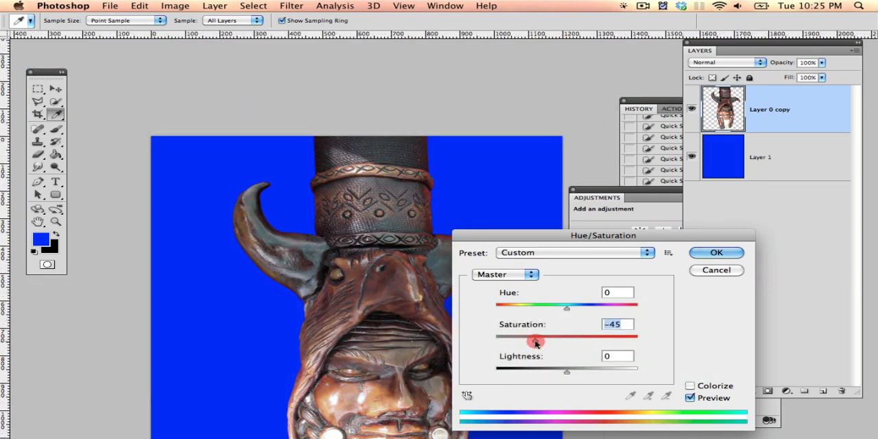
{"action": "left_click_drag", "start_coordinate": [528, 343], "coordinate": [515, 343]}
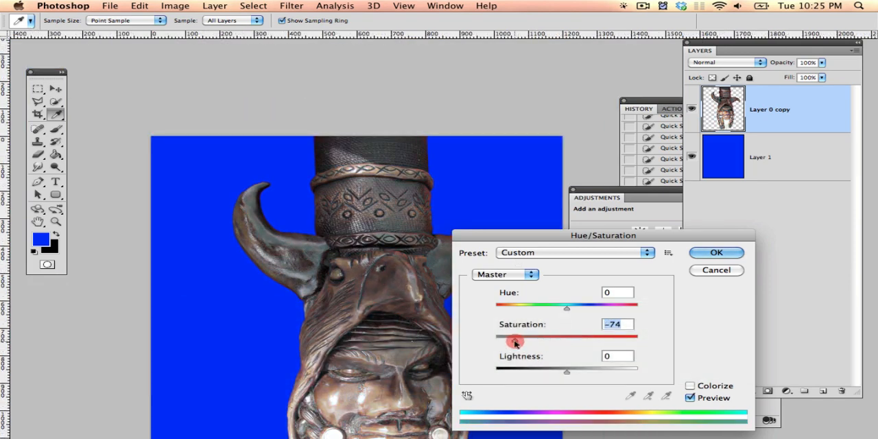
{"action": "left_click", "coordinate": [570, 338]}
{"action": "left_click", "coordinate": [626, 325]}
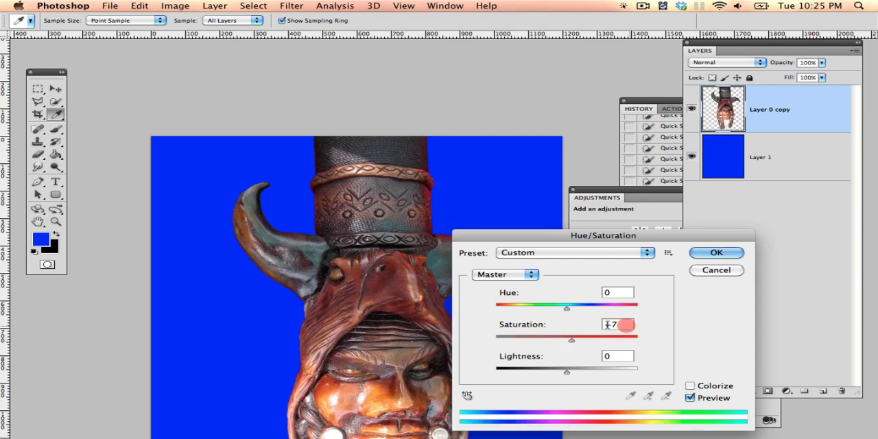
{"action": "type", "text": "0"}
{"action": "key", "text": "Tab"}
Step: Limit the Hue/Saturation adjustment to Reds and try a saturation of -61
{"action": "left_click", "coordinate": [492, 273]}
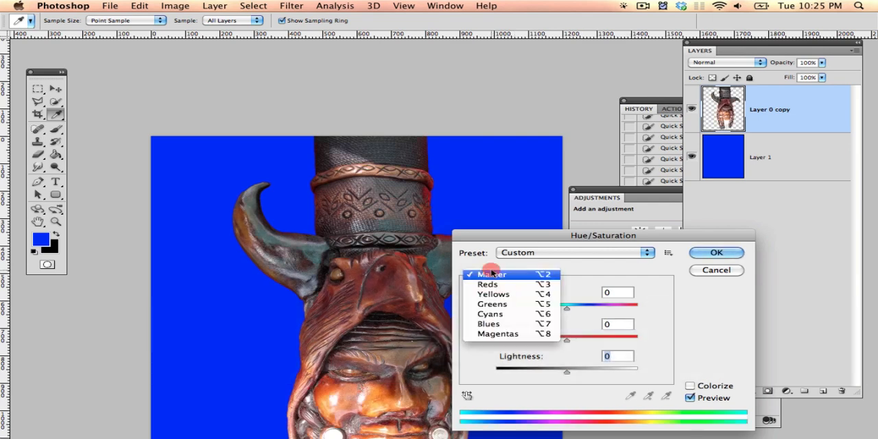
{"action": "key", "text": "alt+super+equal"}
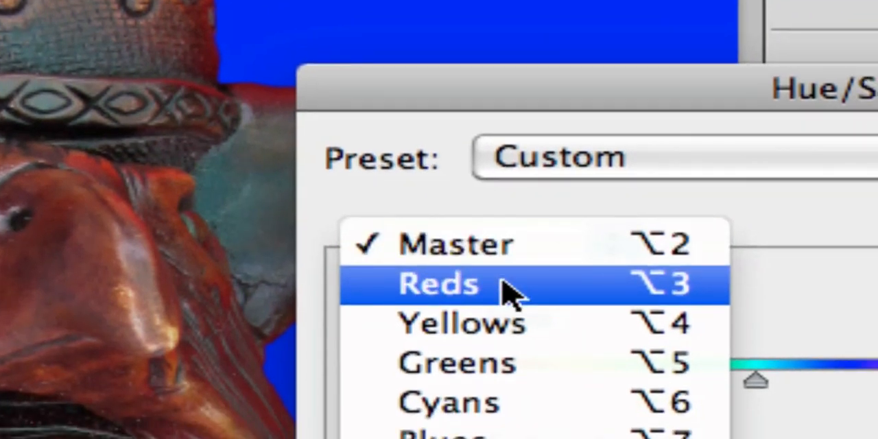
{"action": "left_click", "coordinate": [504, 290]}
{"action": "key", "text": "alt+super+minus"}
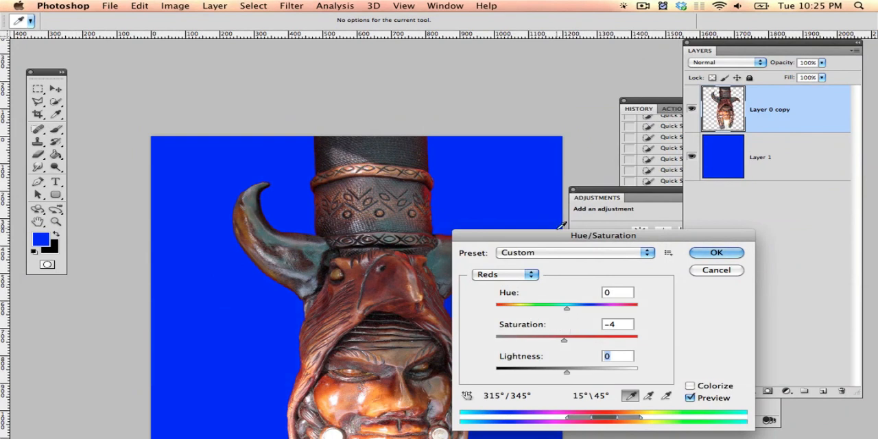
{"action": "left_click_drag", "start_coordinate": [492, 235], "coordinate": [625, 186]}
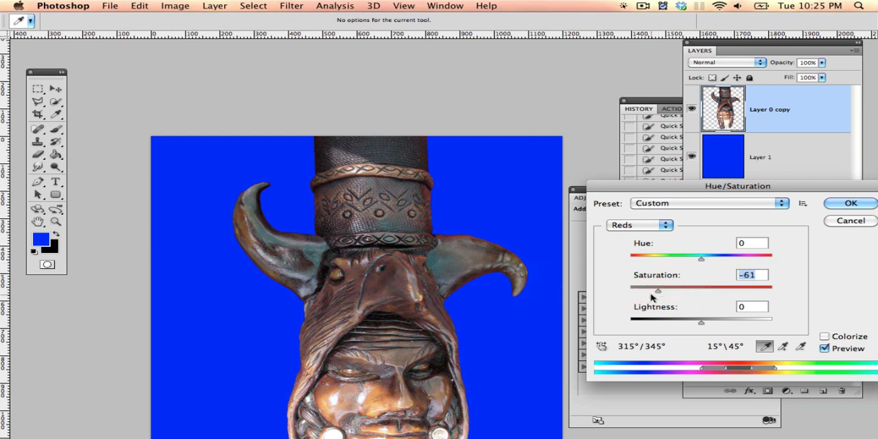
Step: Compare Reds saturations of -10 and -42 on the figure's face and cancel the Hue/Saturation adjustment
{"action": "key", "text": "space"}
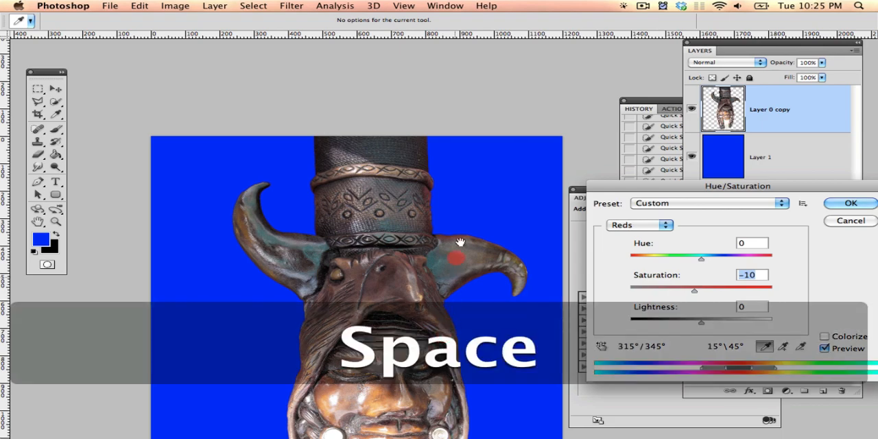
{"action": "left_click_drag", "start_coordinate": [461, 245], "coordinate": [481, 114]}
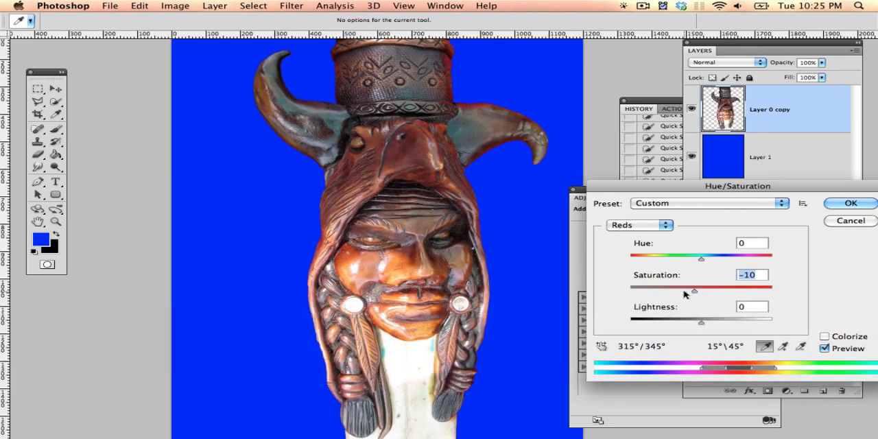
{"action": "key", "text": "alt+super+equal"}
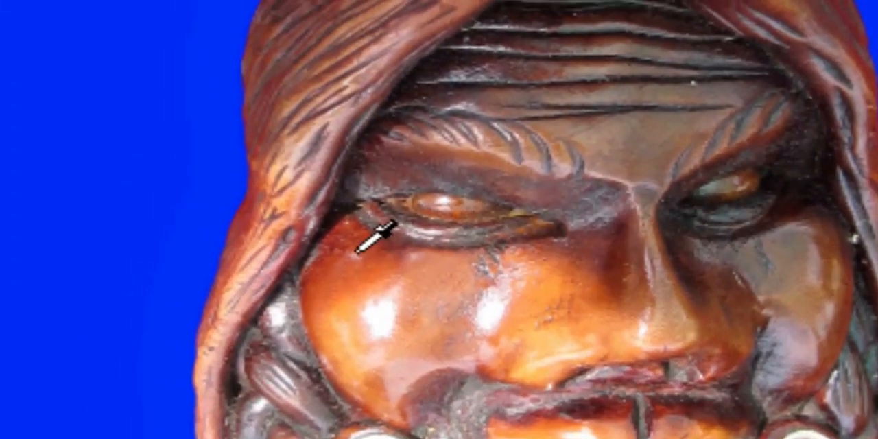
{"action": "key", "text": "alt+super+minus"}
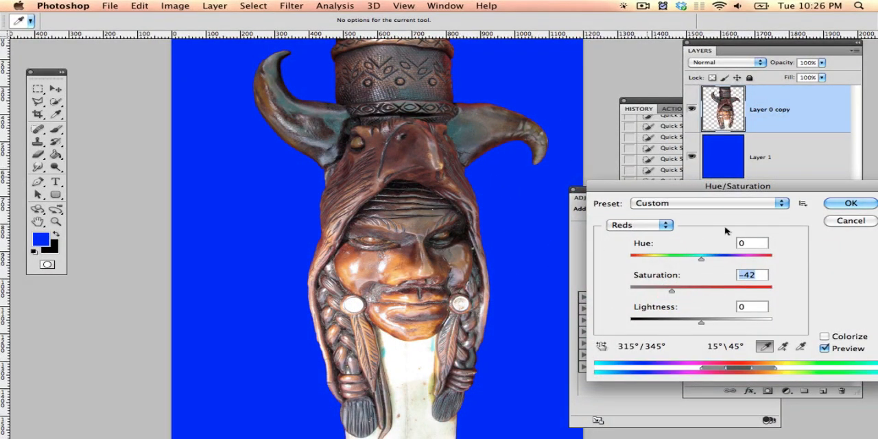
{"action": "left_click", "coordinate": [856, 223]}
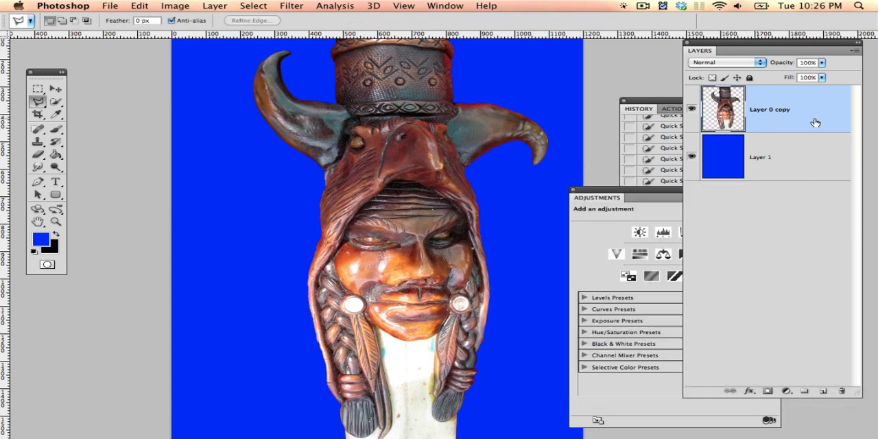
Step: Duplicate Layer 0 copy and hide the original beneath the duplicate
{"action": "left_click_drag", "start_coordinate": [806, 339], "coordinate": [823, 390]}
{"action": "left_click", "coordinate": [694, 158]}
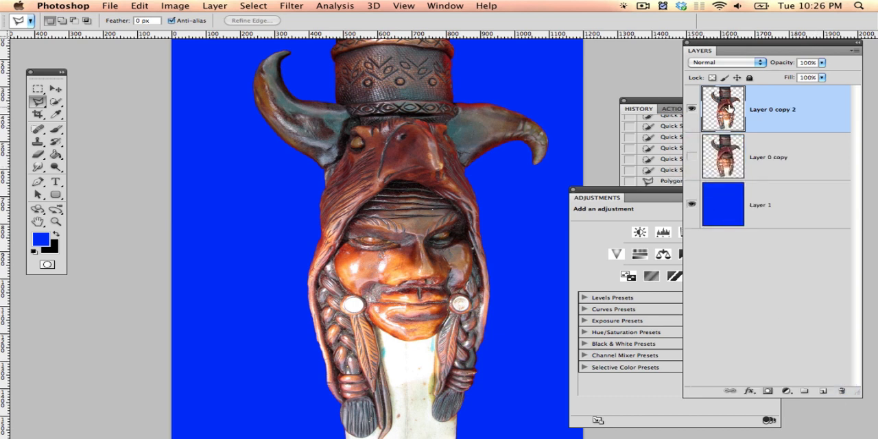
Step: Load the outline of the figure on Layer 0 copy 2 as a selection
{"action": "key", "text": "super"}
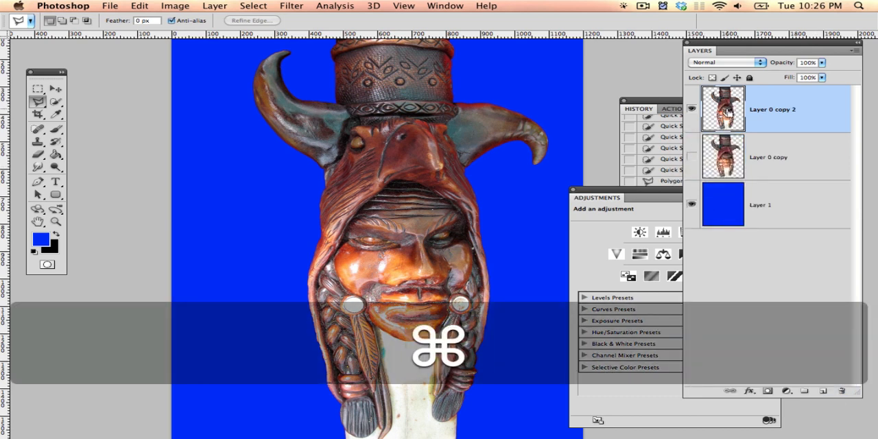
{"action": "left_click", "coordinate": [728, 110], "text": "super"}
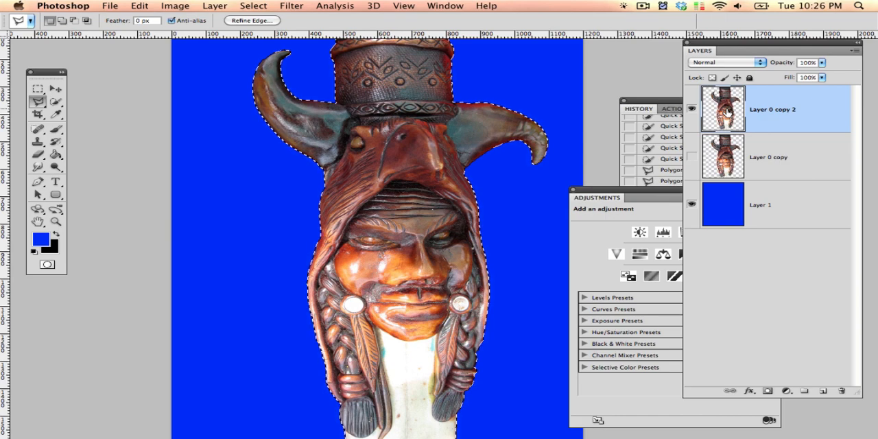
{"action": "key", "text": "super+d"}
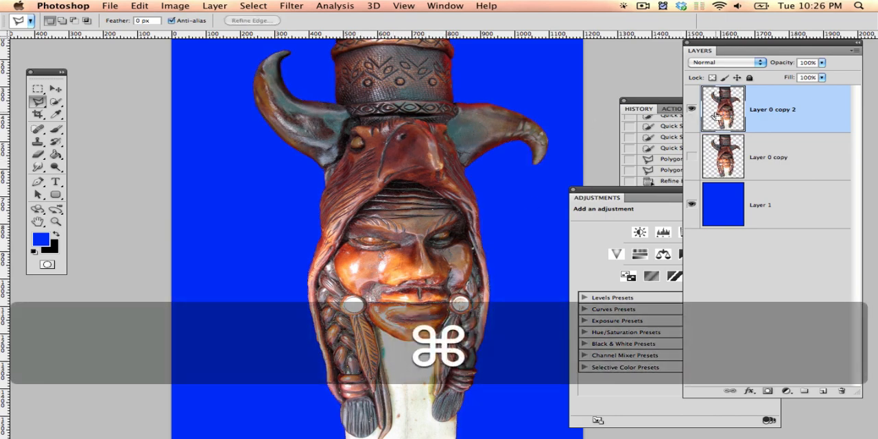
{"action": "key", "text": "alt+super+equal"}
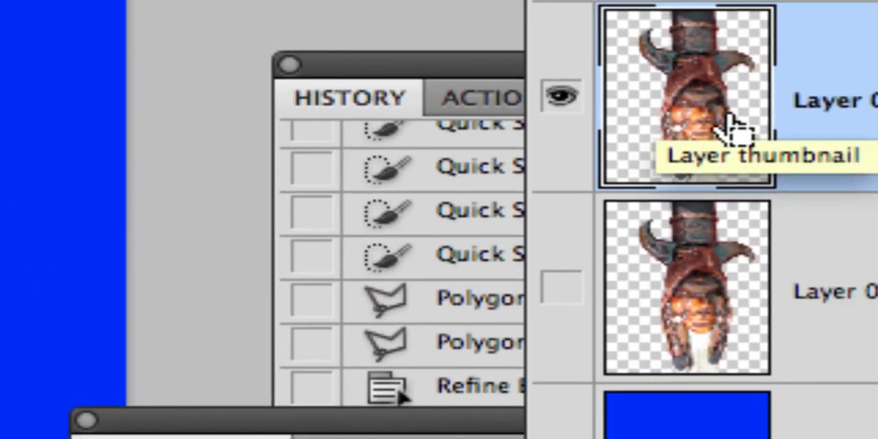
{"action": "left_click", "coordinate": [735, 127], "text": "super"}
{"action": "key", "text": "alt+super+minus"}
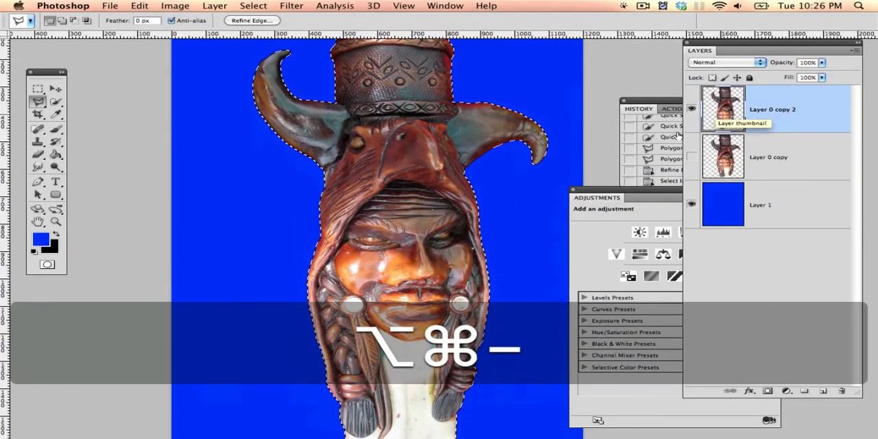
{"action": "key", "text": "Delete"}
{"action": "key", "text": "super+d"}
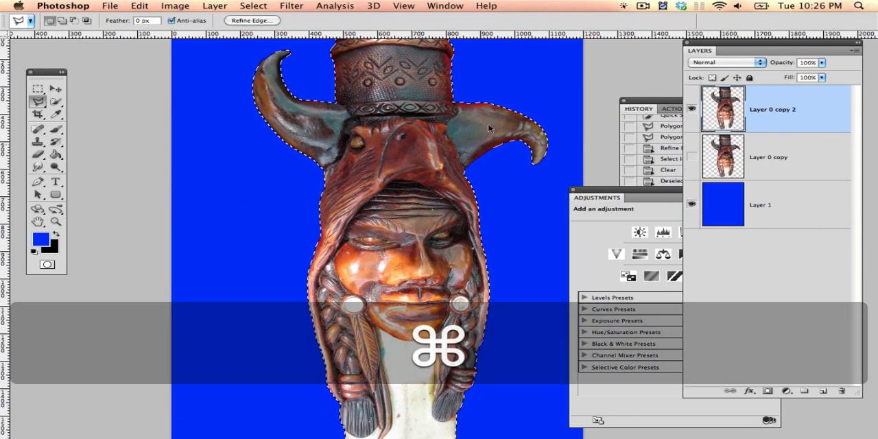
Step: Contract the selection around the carved figure by 30 pixels
{"action": "key", "text": "space"}
{"action": "left_click_drag", "start_coordinate": [444, 165], "coordinate": [440, 139]}
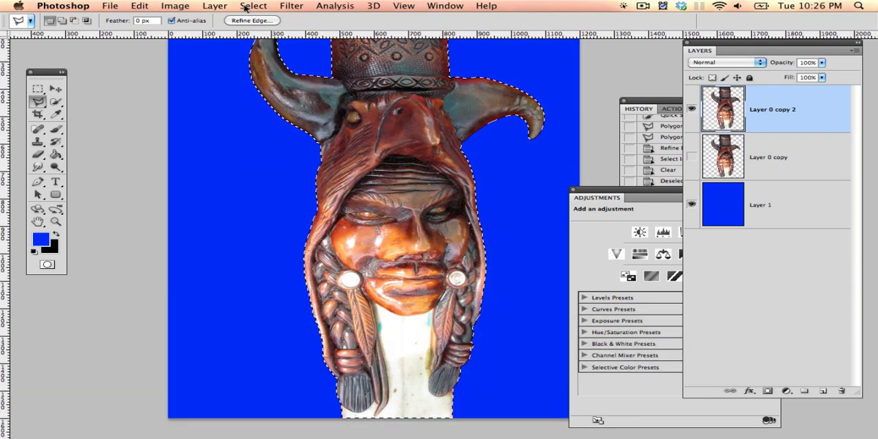
{"action": "left_click", "coordinate": [253, 6]}
{"action": "mouse_move", "coordinate": [282, 100]}
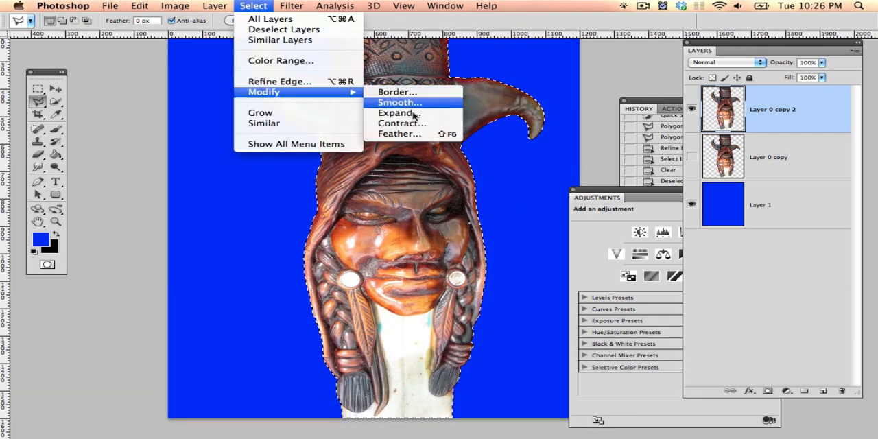
{"action": "key", "text": "alt+super"}
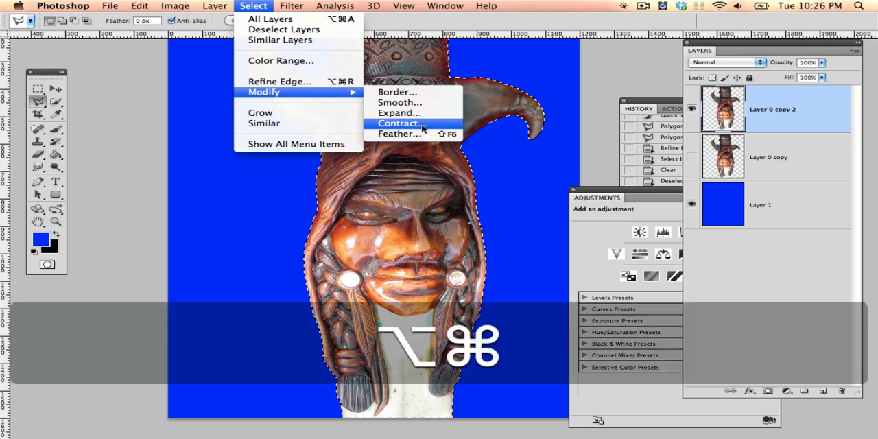
{"action": "key", "text": "alt+super+equal"}
{"action": "key", "text": "alt+super+minus"}
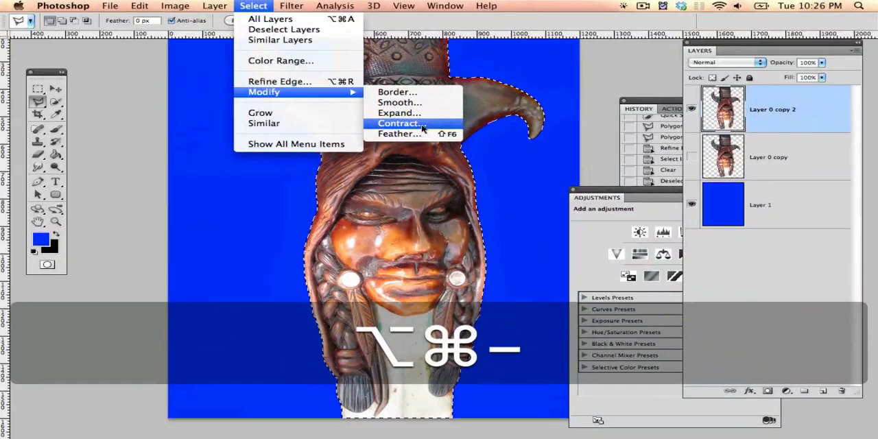
{"action": "left_click", "coordinate": [422, 128]}
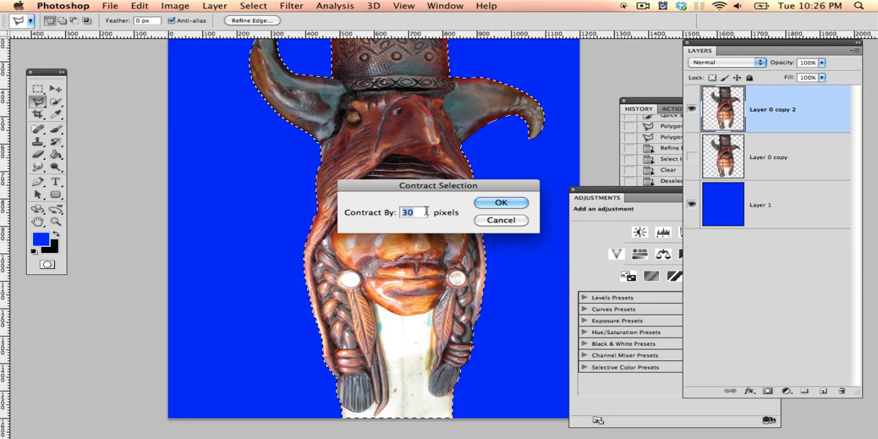
{"action": "left_click", "coordinate": [502, 204]}
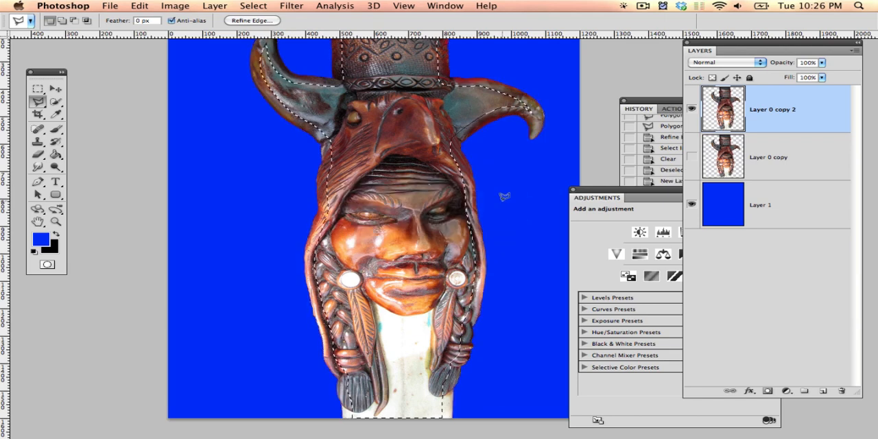
Step: Invert the contracted selection so it covers the figure's outer edge and the background
{"action": "key", "text": "space"}
{"action": "left_click_drag", "start_coordinate": [413, 186], "coordinate": [397, 166]}
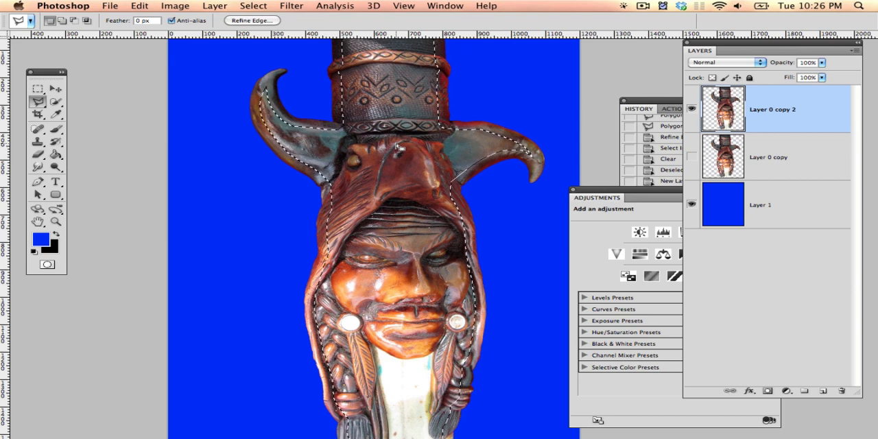
{"action": "key", "text": "super"}
{"action": "key", "text": "shift"}
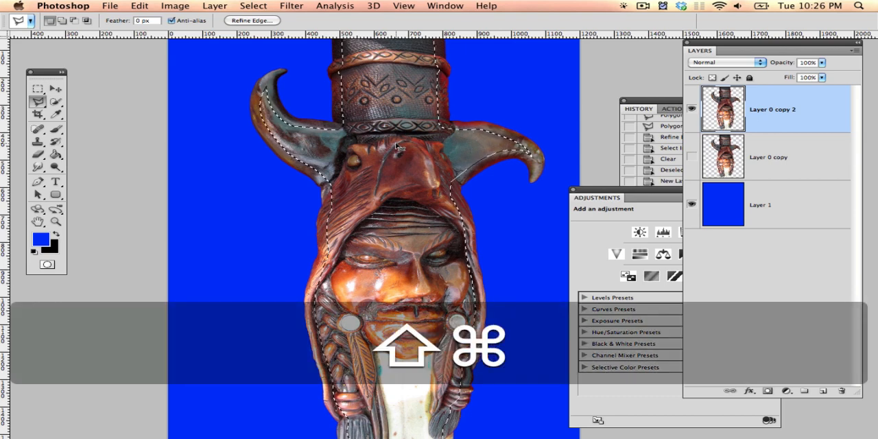
{"action": "key", "text": "shift+super+i"}
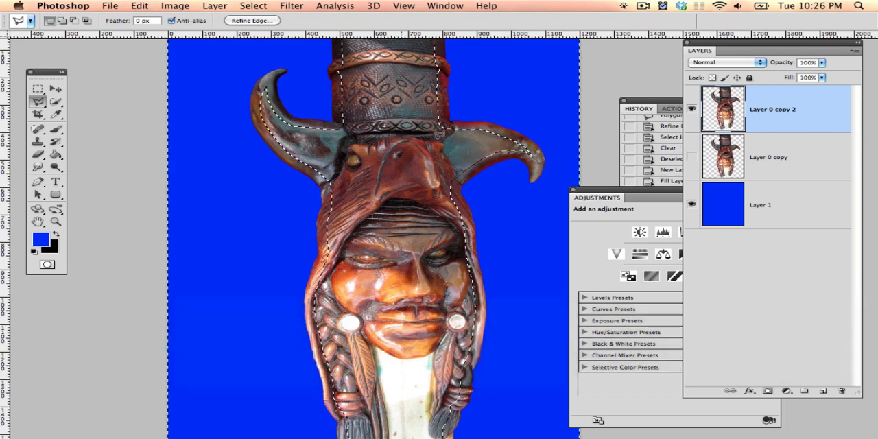
Step: Feather the inverted selection with a radius of 20 pixels
{"action": "key", "text": "space"}
{"action": "left_click_drag", "start_coordinate": [436, 137], "coordinate": [396, 193]}
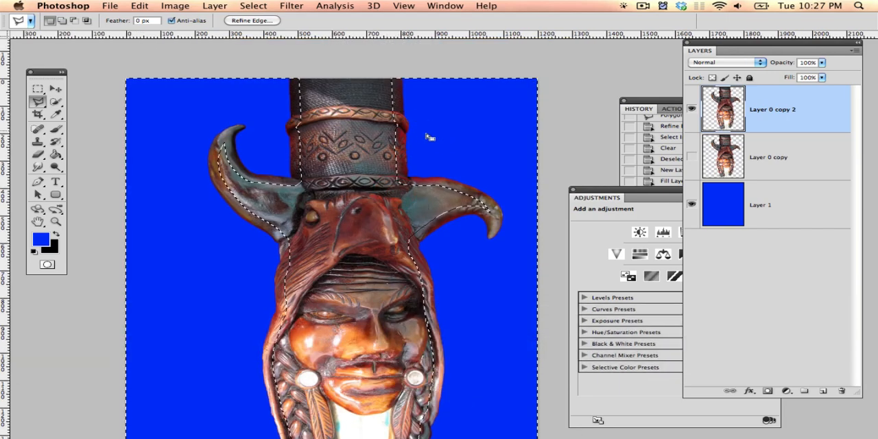
{"action": "key", "text": "super+equal"}
{"action": "key", "text": "super+minus"}
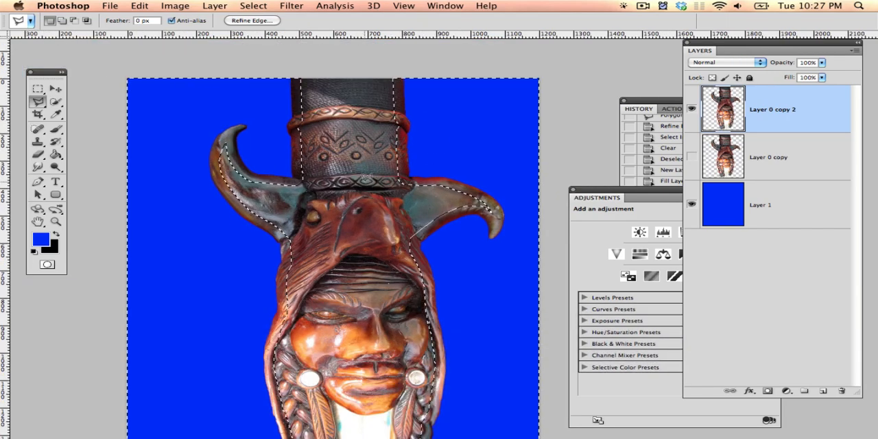
{"action": "right_click", "coordinate": [421, 172]}
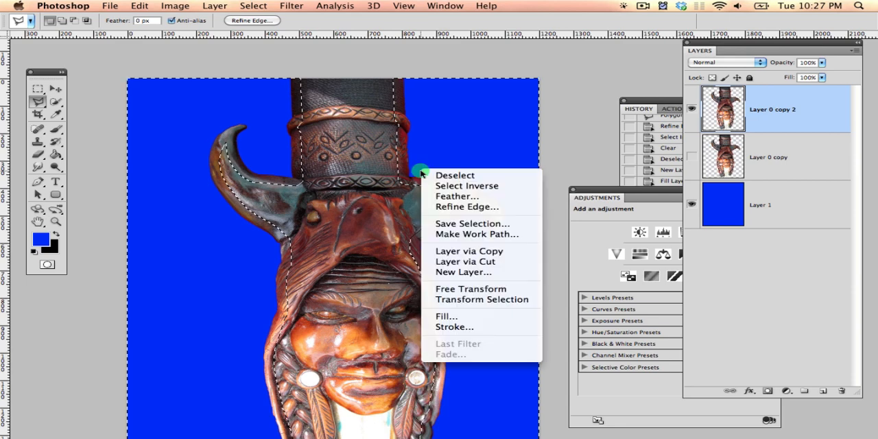
{"action": "left_click", "coordinate": [469, 197]}
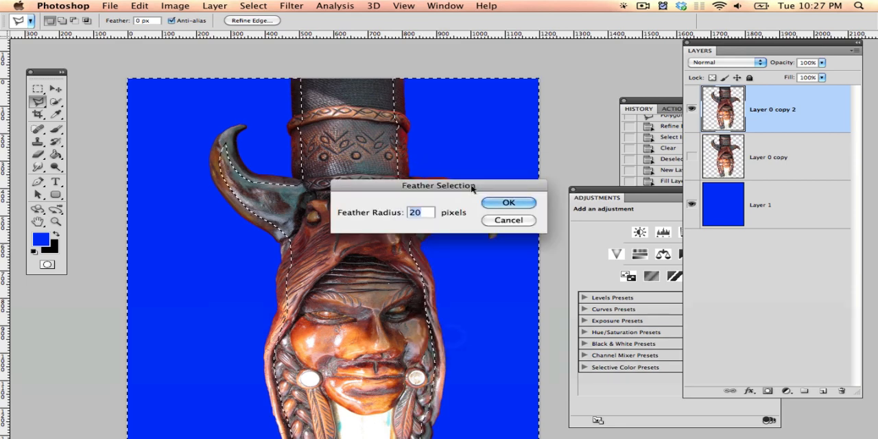
{"action": "key", "text": "Return"}
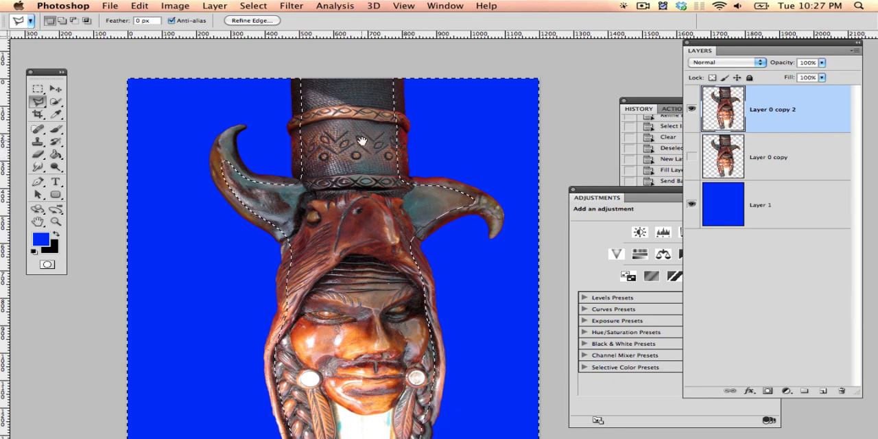
Step: Start a Hue/Saturation adjustment on the feathered edge selection of Layer 0 copy 2 and limit it to Reds
{"action": "left_click_drag", "start_coordinate": [362, 141], "coordinate": [352, 122]}
{"action": "key", "text": "super+equal"}
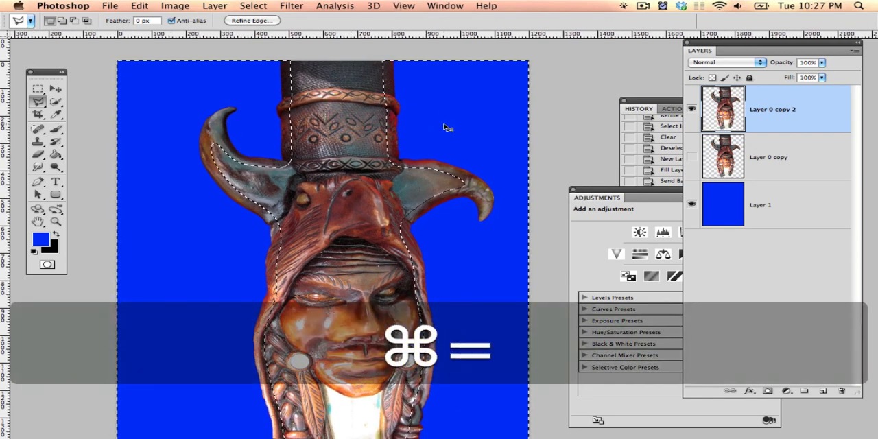
{"action": "key", "text": "super+equal"}
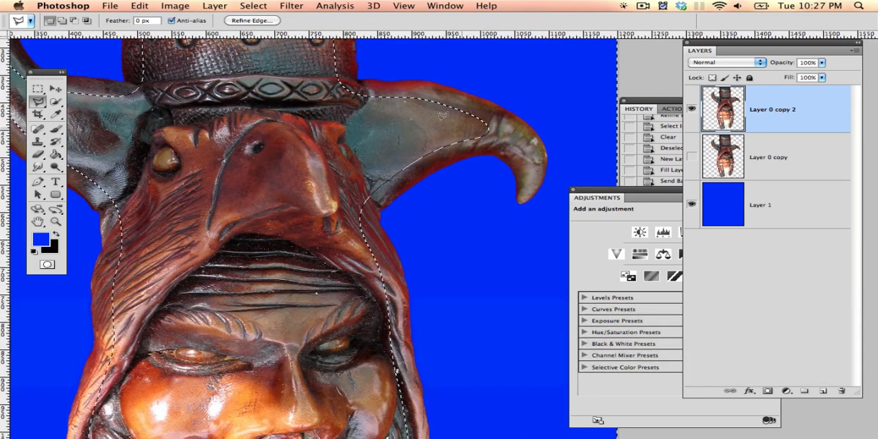
{"action": "left_click_drag", "start_coordinate": [443, 113], "coordinate": [350, 110]}
{"action": "key", "text": "super+minus"}
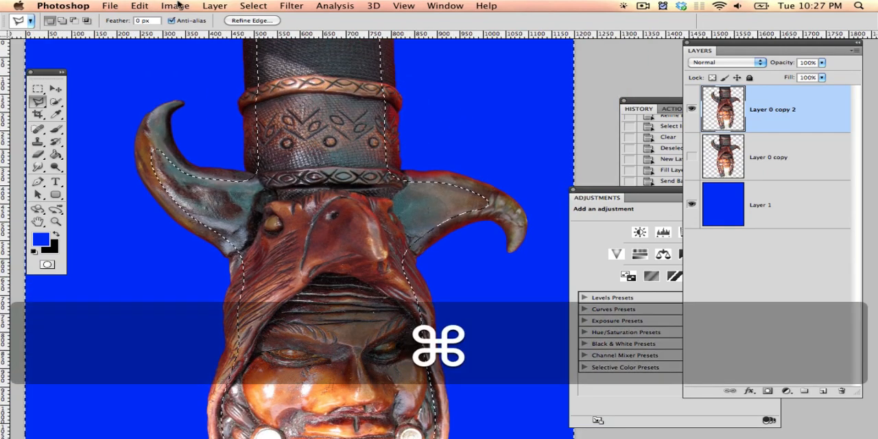
{"action": "key", "text": "super+u"}
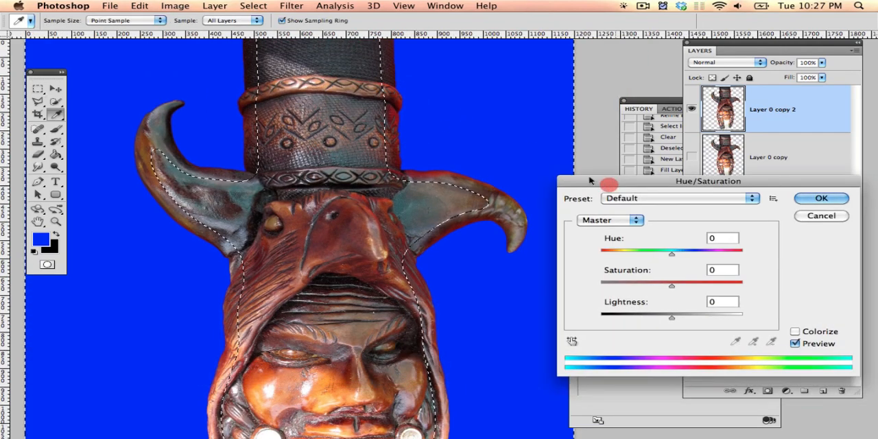
{"action": "left_click_drag", "start_coordinate": [628, 185], "coordinate": [480, 127]}
{"action": "left_click", "coordinate": [485, 168]}
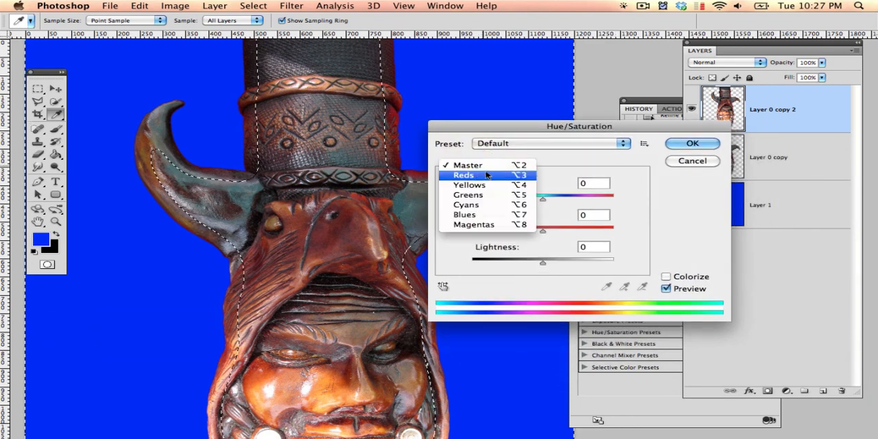
{"action": "left_click", "coordinate": [488, 175]}
{"action": "left_click_drag", "start_coordinate": [507, 126], "coordinate": [665, 146]}
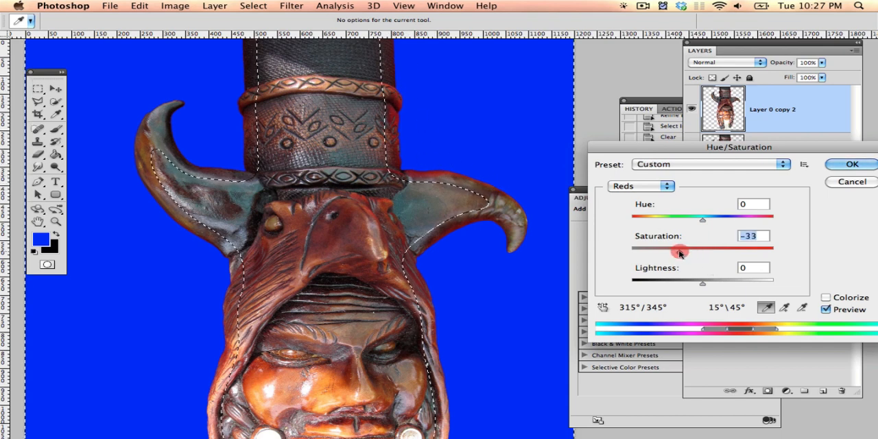
Step: Set the Reds saturation to -87, apply the Hue/Saturation adjustment and deselect
{"action": "left_click_drag", "start_coordinate": [674, 254], "coordinate": [660, 253]}
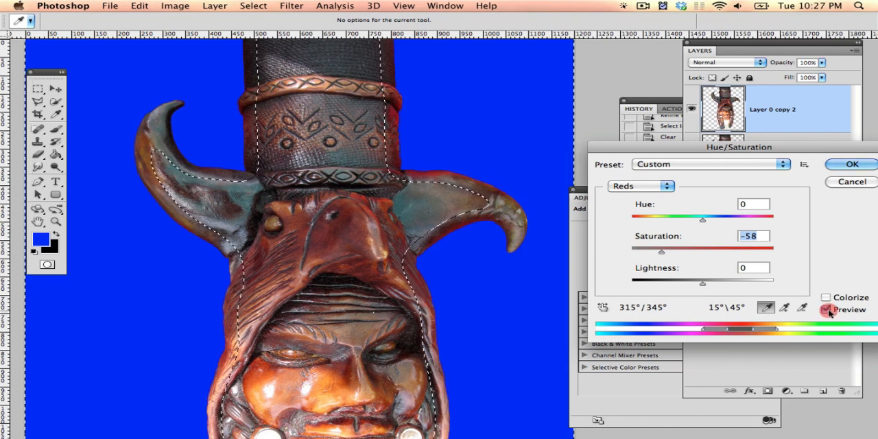
{"action": "left_click_drag", "start_coordinate": [661, 254], "coordinate": [646, 252]}
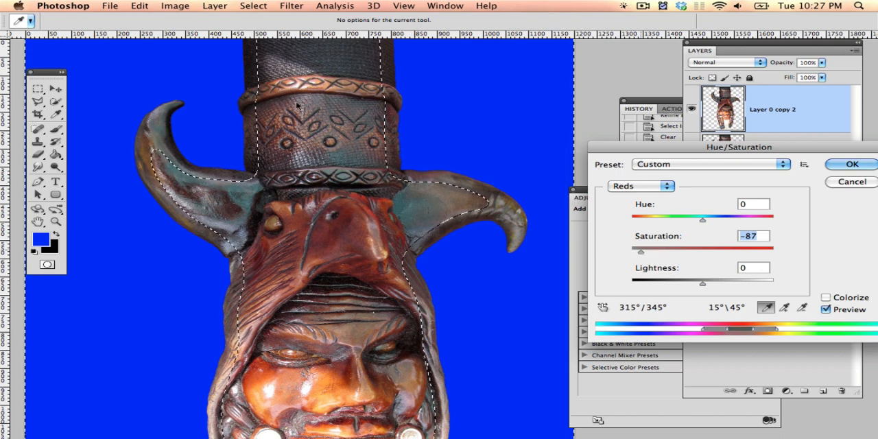
{"action": "left_click", "coordinate": [843, 165]}
{"action": "key", "text": "l"}
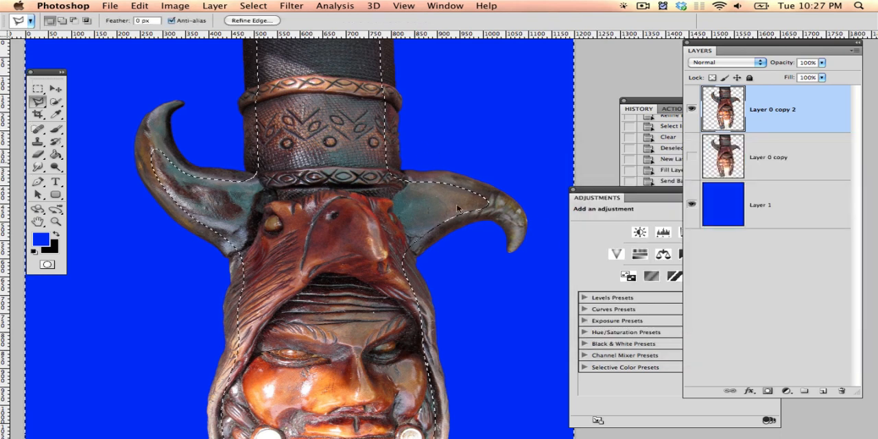
{"action": "key", "text": "super+d"}
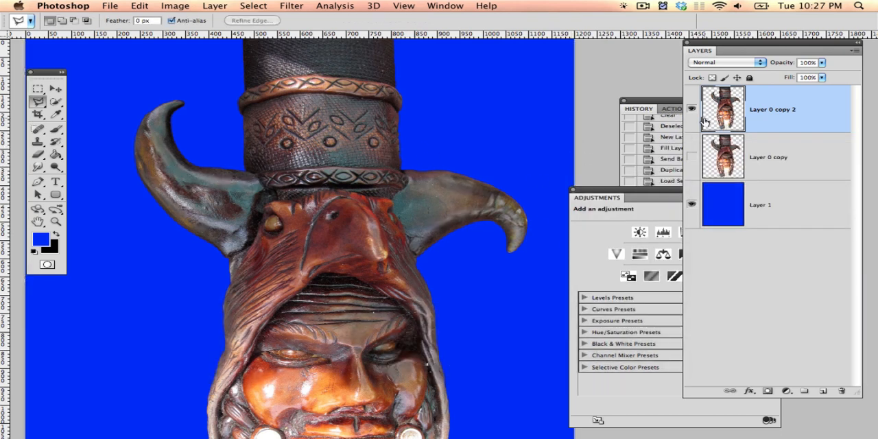
Step: Show Layer 0 copy and toggle Layer 0 copy 2 on and off to compare the figure's edges before and after desaturation
{"action": "left_click", "coordinate": [692, 110]}
{"action": "left_click", "coordinate": [691, 109]}
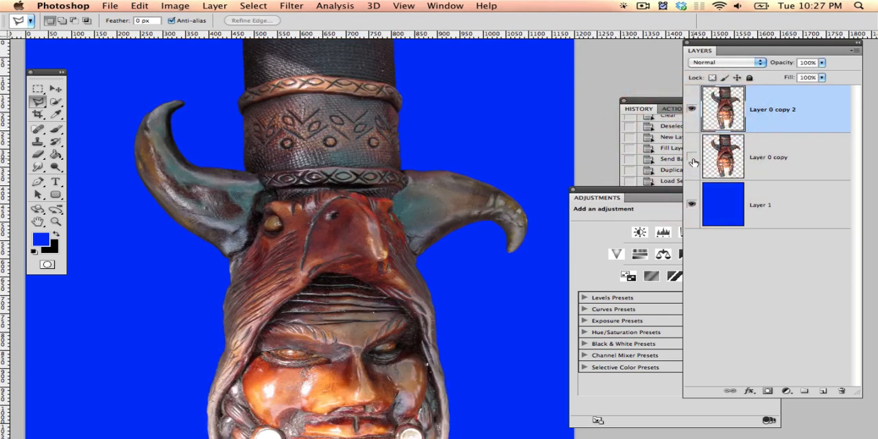
{"action": "left_click", "coordinate": [691, 110]}
{"action": "left_click", "coordinate": [692, 110]}
{"action": "left_click", "coordinate": [691, 110]}
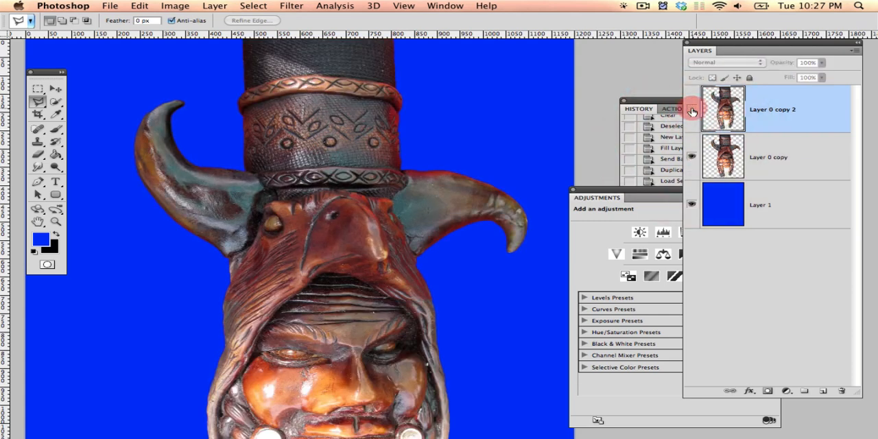
{"action": "left_click", "coordinate": [692, 110]}
{"action": "left_click", "coordinate": [692, 110]}
{"action": "left_click", "coordinate": [692, 109]}
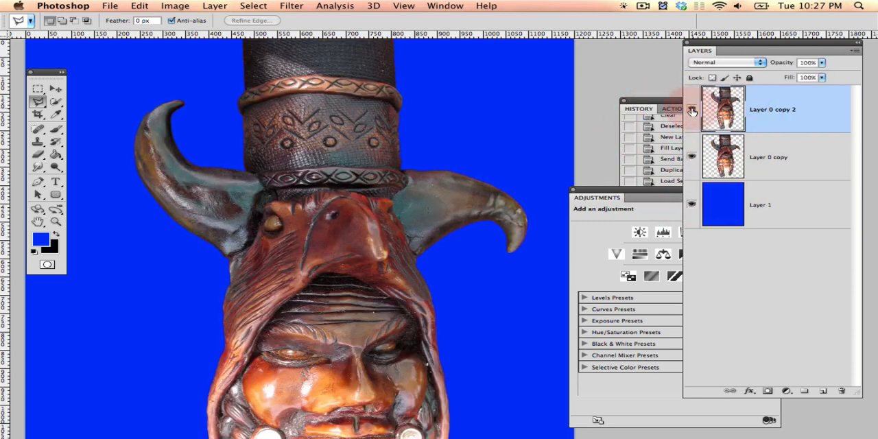
{"action": "key", "text": "space"}
{"action": "left_click_drag", "start_coordinate": [500, 173], "coordinate": [502, 172]}
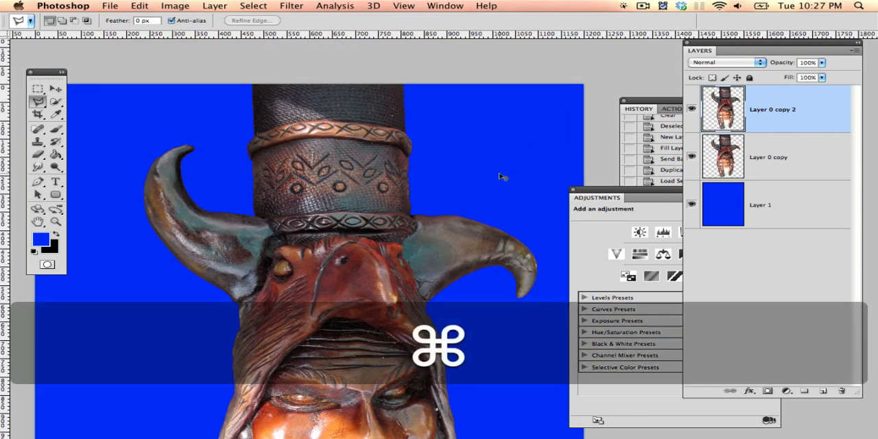
{"action": "key", "text": "super+minus"}
{"action": "key", "text": "space"}
{"action": "left_click_drag", "start_coordinate": [460, 197], "coordinate": [432, 118]}
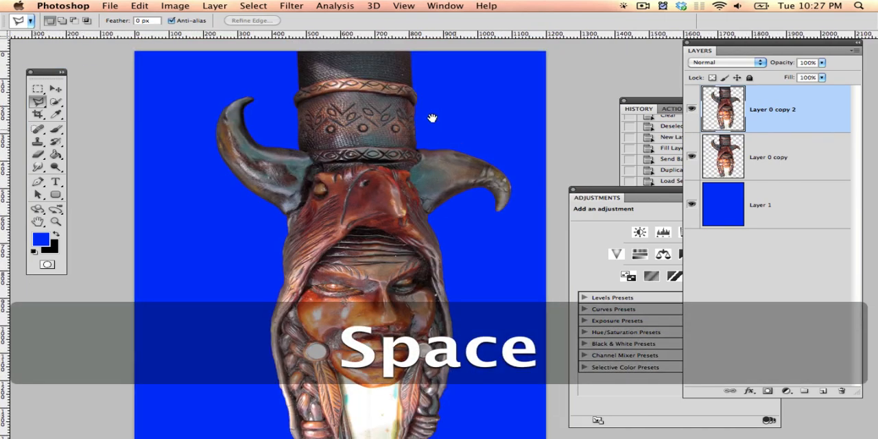
{"action": "left_click_drag", "start_coordinate": [407, 148], "coordinate": [405, 135]}
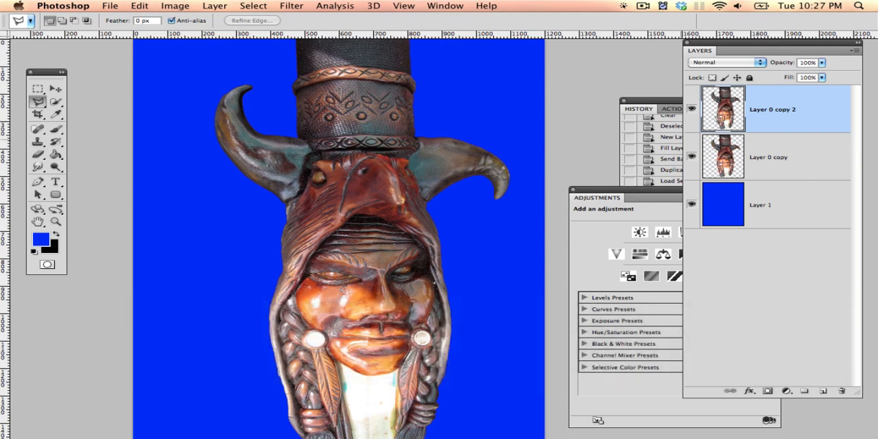
Step: Load the outline of Layer 0 copy 2 as a selection, hide Layer 0 copy and feather the selection by 20 pixels
{"action": "left_click", "coordinate": [732, 115], "text": "super"}
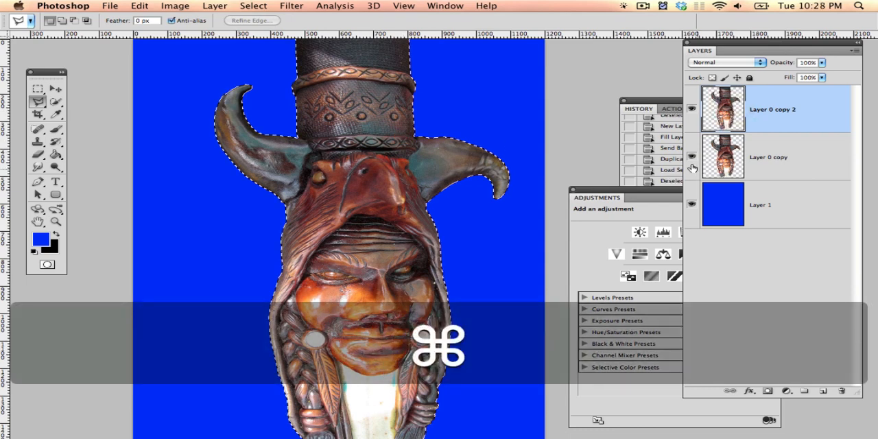
{"action": "left_click", "coordinate": [692, 165]}
{"action": "right_click", "coordinate": [385, 134]}
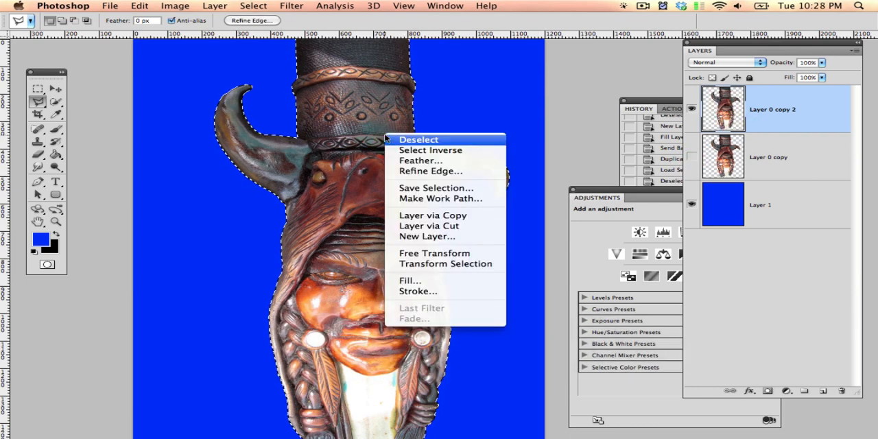
{"action": "left_click", "coordinate": [425, 161]}
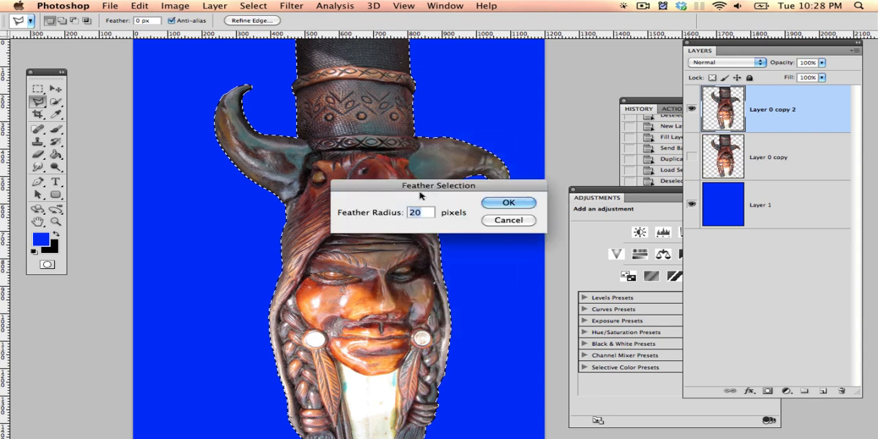
{"action": "left_click", "coordinate": [536, 203]}
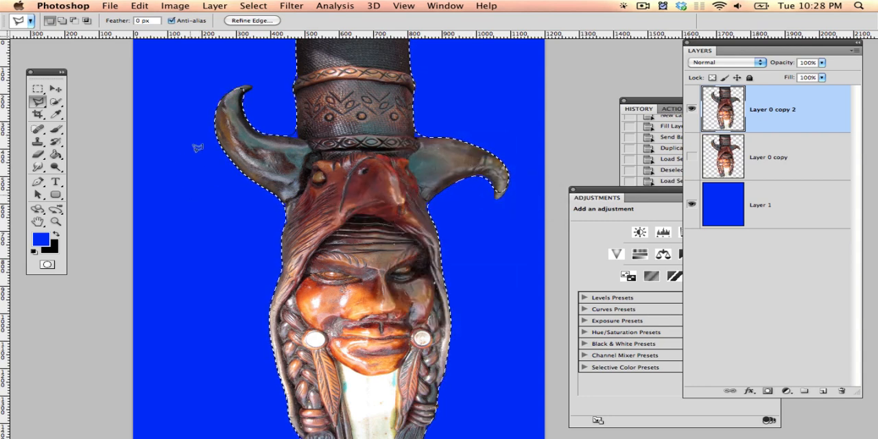
Step: Add a new empty layer above Layer 0 copy 2, keeping the feathered figure selection active
{"action": "key", "text": "i"}
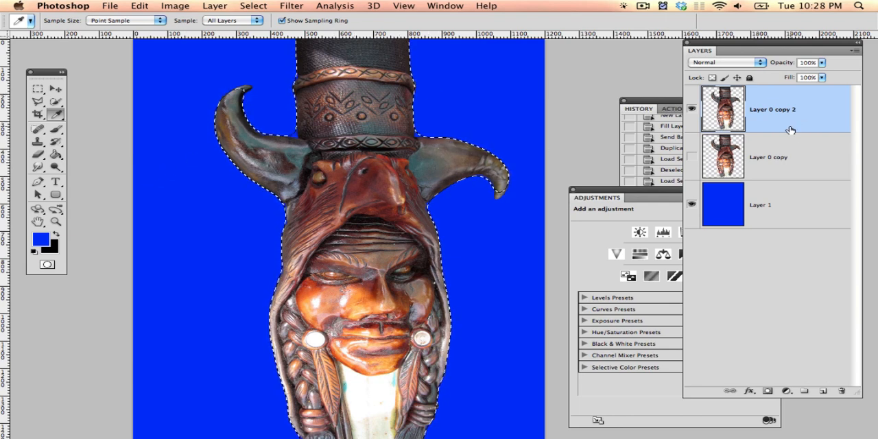
{"action": "key", "text": "shift+super+n"}
{"action": "key", "text": "Return"}
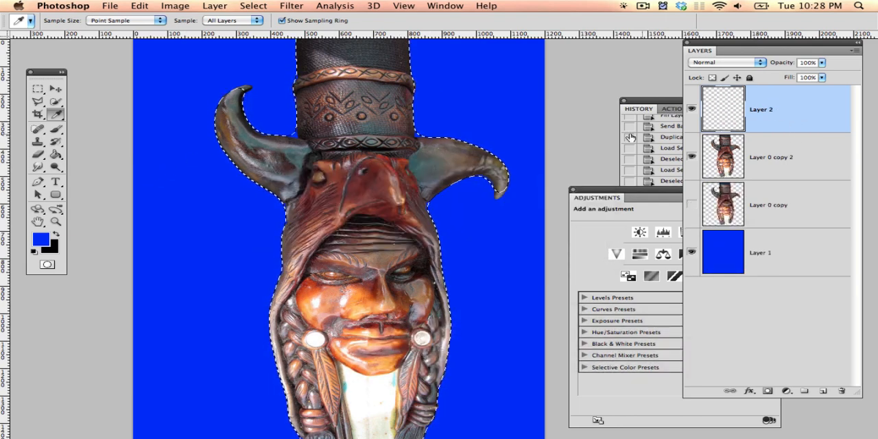
Step: Set the Brush to size 200 and hide the selection outline around the figure
{"action": "key", "text": "b"}
{"action": "key", "text": "bracketright"}
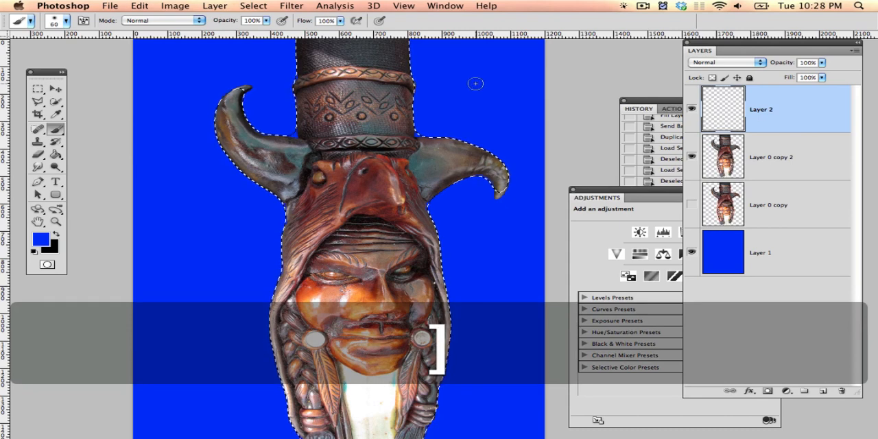
{"action": "key", "text": "bracketright"}
{"action": "key", "text": "bracketright"}
{"action": "key", "text": "bracketright"}
{"action": "key", "text": "bracketright"}
{"action": "key", "text": "bracketright"}
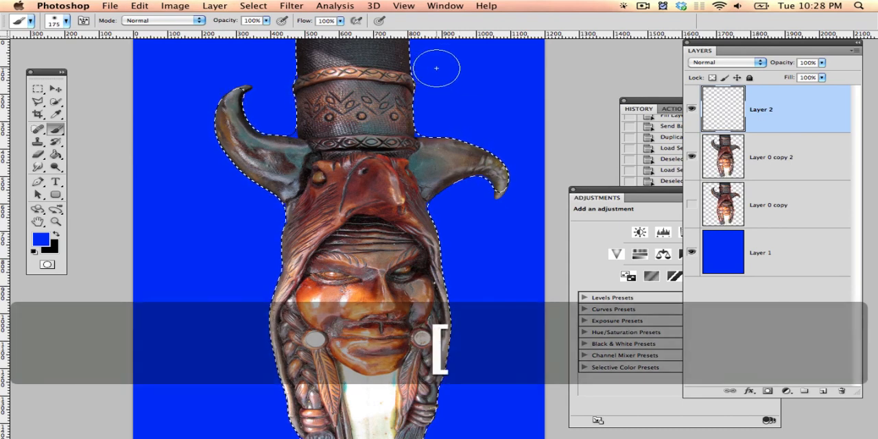
{"action": "key", "text": "space"}
{"action": "left_click_drag", "start_coordinate": [435, 117], "coordinate": [439, 134]}
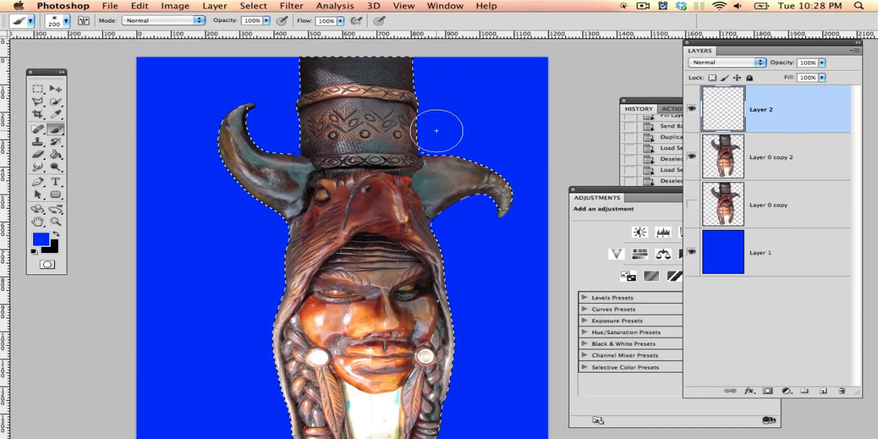
{"action": "key", "text": "super+h"}
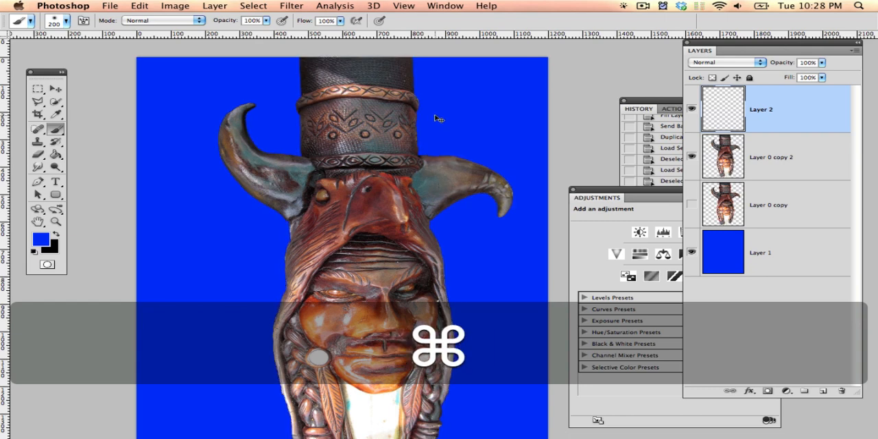
{"action": "key", "text": "super+h"}
{"action": "key", "text": "super+h"}
Step: Paint blue with the Brush along the figure's right edge and horn, and up the left side of the braids and hood on Layer 2
{"action": "mouse_move", "coordinate": [427, 85]}
{"action": "left_mouse_down"}
{"action": "mouse_move", "coordinate": [433, 55]}
{"action": "mouse_move", "coordinate": [441, 141]}
{"action": "mouse_move", "coordinate": [529, 174]}
{"action": "mouse_move", "coordinate": [534, 190]}
{"action": "mouse_move", "coordinate": [521, 254]}
{"action": "mouse_move", "coordinate": [451, 228]}
{"action": "mouse_move", "coordinate": [487, 332]}
{"action": "mouse_move", "coordinate": [471, 200]}
{"action": "left_mouse_up"}
{"action": "key", "text": "super+z"}
{"action": "key", "text": "space"}
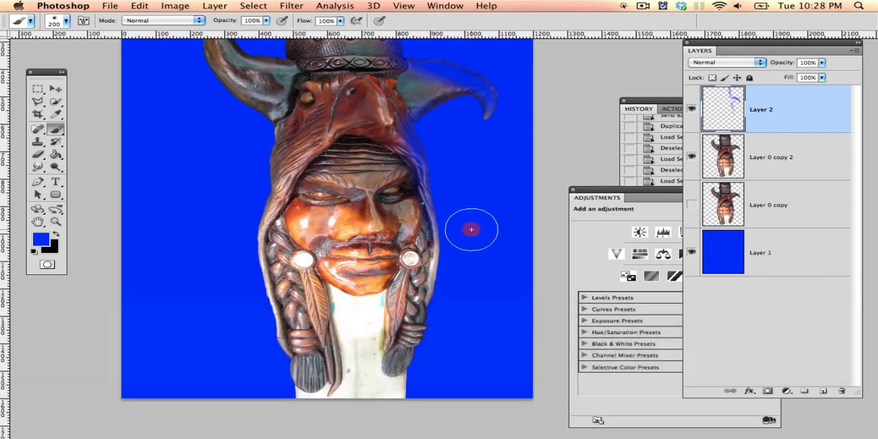
{"action": "mouse_move", "coordinate": [469, 260]}
{"action": "left_mouse_down"}
{"action": "mouse_move", "coordinate": [431, 409]}
{"action": "mouse_move", "coordinate": [442, 350]}
{"action": "left_mouse_up"}
{"action": "left_click_drag", "start_coordinate": [455, 315], "coordinate": [465, 207]}
{"action": "mouse_move", "coordinate": [255, 405]}
{"action": "left_mouse_down"}
{"action": "mouse_move", "coordinate": [265, 401]}
{"action": "mouse_move", "coordinate": [259, 323]}
{"action": "mouse_move", "coordinate": [231, 188]}
{"action": "mouse_move", "coordinate": [253, 306]}
{"action": "mouse_move", "coordinate": [241, 251]}
{"action": "mouse_move", "coordinate": [267, 188]}
{"action": "mouse_move", "coordinate": [269, 139]}
{"action": "mouse_move", "coordinate": [182, 72]}
{"action": "left_mouse_up"}
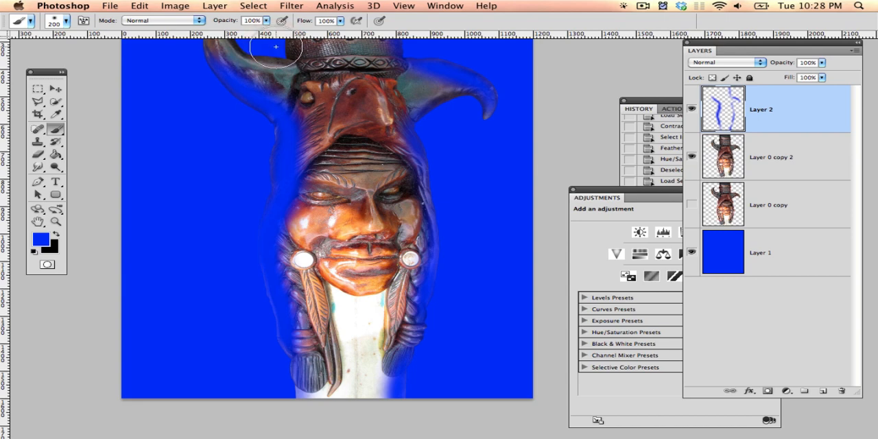
Step: Paint blue along the left edge of the hat and around the left horn on Layer 2
{"action": "key", "text": "space"}
{"action": "mouse_move", "coordinate": [276, 47]}
{"action": "left_mouse_down"}
{"action": "mouse_move", "coordinate": [288, 117]}
{"action": "mouse_move", "coordinate": [274, 67]}
{"action": "left_mouse_up"}
{"action": "key", "text": "space"}
{"action": "mouse_move", "coordinate": [274, 68]}
{"action": "left_mouse_down"}
{"action": "mouse_move", "coordinate": [276, 98]}
{"action": "mouse_move", "coordinate": [277, 53]}
{"action": "left_mouse_up"}
{"action": "mouse_move", "coordinate": [269, 100]}
{"action": "left_mouse_down"}
{"action": "mouse_move", "coordinate": [254, 83]}
{"action": "mouse_move", "coordinate": [258, 90]}
{"action": "left_mouse_up"}
{"action": "left_click_drag", "start_coordinate": [197, 83], "coordinate": [198, 131]}
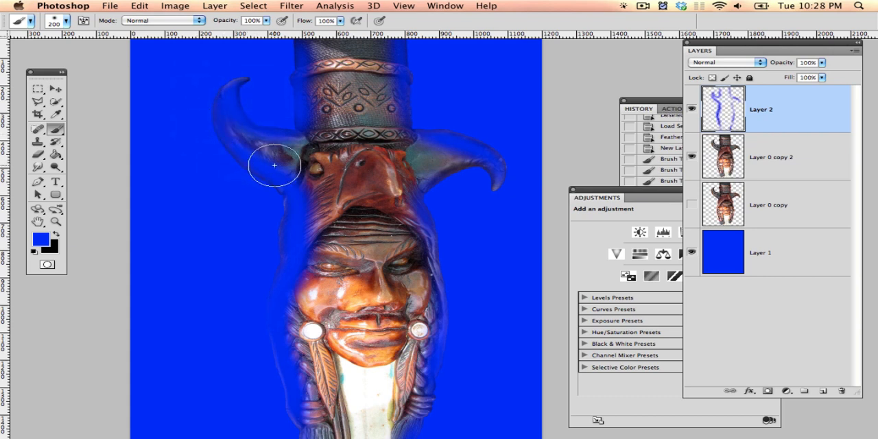
Step: Set the Eraser to a softer brush of size 200 at 54% opacity
{"action": "key", "text": "e"}
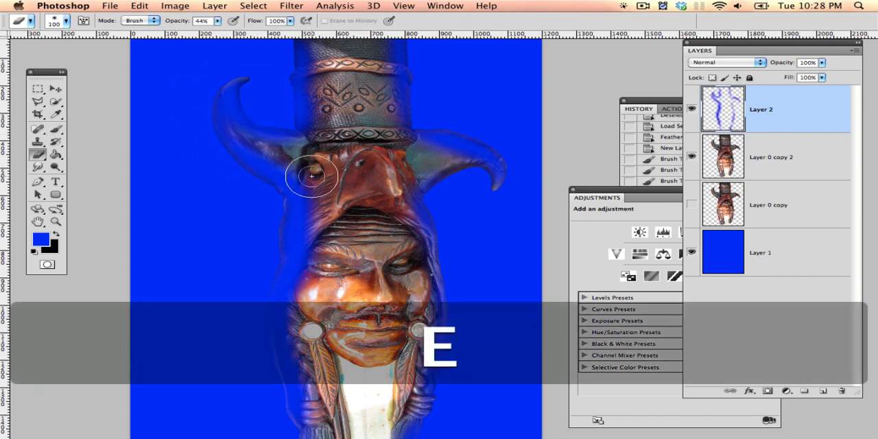
{"action": "key", "text": "bracketright"}
{"action": "key", "text": "shift+bracketleft"}
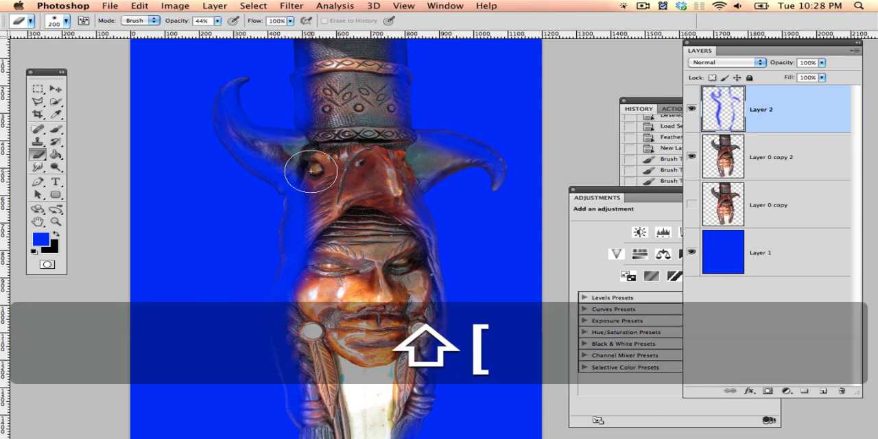
{"action": "left_click", "coordinate": [290, 158]}
{"action": "key", "text": "super+z"}
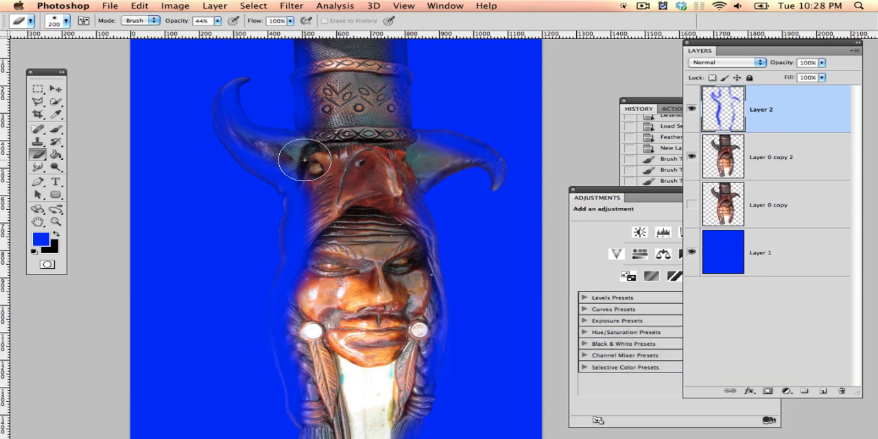
{"action": "left_click", "coordinate": [219, 21]}
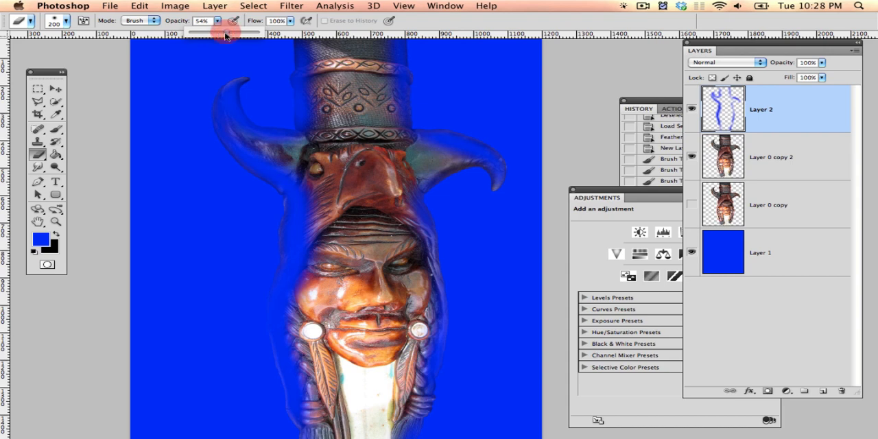
Step: Erase excess blue from the inside of the left horn, reducing the Eraser to size 80
{"action": "left_click", "coordinate": [312, 164]}
{"action": "left_click", "coordinate": [281, 160]}
{"action": "key", "text": "bracketleft"}
{"action": "key", "text": "bracketleft"}
{"action": "key", "text": "bracketleft"}
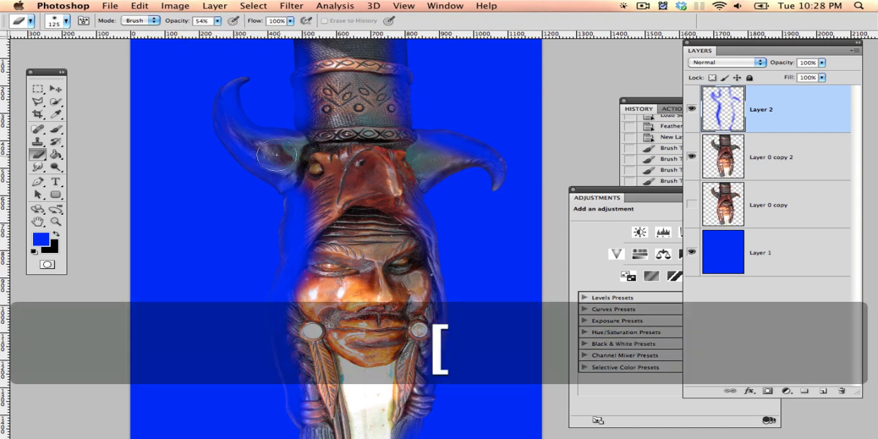
{"action": "key", "text": "bracketleft"}
{"action": "key", "text": "bracketleft"}
{"action": "left_click", "coordinate": [245, 136]}
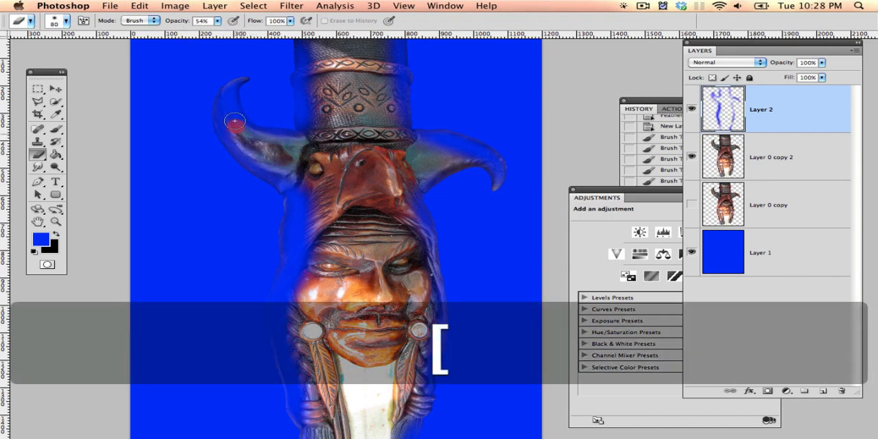
{"action": "left_click", "coordinate": [227, 90]}
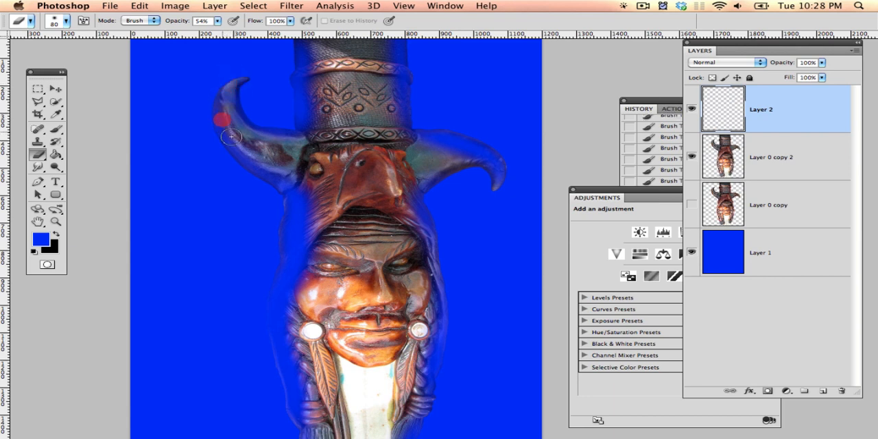
Step: Erase excess blue from the left side of the hood and braid, the right braid and the bottom of the beard
{"action": "mouse_move", "coordinate": [231, 137]}
{"action": "left_mouse_down"}
{"action": "mouse_move", "coordinate": [264, 174]}
{"action": "mouse_move", "coordinate": [301, 190]}
{"action": "mouse_move", "coordinate": [297, 177]}
{"action": "mouse_move", "coordinate": [306, 245]}
{"action": "mouse_move", "coordinate": [306, 231]}
{"action": "mouse_move", "coordinate": [302, 280]}
{"action": "mouse_move", "coordinate": [308, 215]}
{"action": "mouse_move", "coordinate": [284, 351]}
{"action": "mouse_move", "coordinate": [299, 375]}
{"action": "left_mouse_up"}
{"action": "mouse_move", "coordinate": [295, 348]}
{"action": "left_mouse_down"}
{"action": "mouse_move", "coordinate": [304, 411]}
{"action": "mouse_move", "coordinate": [321, 430]}
{"action": "left_mouse_up"}
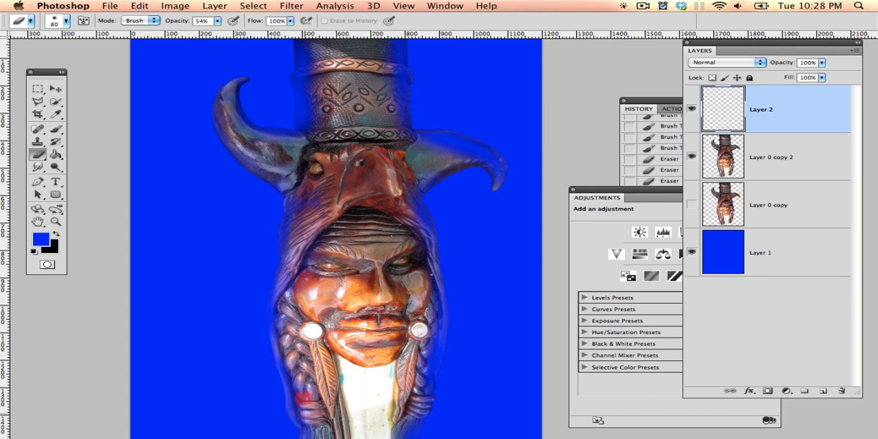
{"action": "mouse_move", "coordinate": [426, 320]}
{"action": "left_mouse_down"}
{"action": "mouse_move", "coordinate": [417, 414]}
{"action": "mouse_move", "coordinate": [411, 279]}
{"action": "left_mouse_up"}
{"action": "key", "text": "space"}
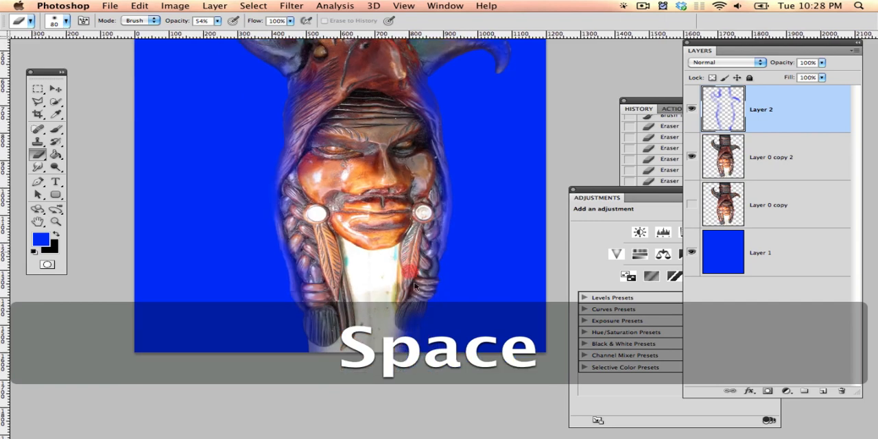
{"action": "left_click_drag", "start_coordinate": [400, 333], "coordinate": [393, 323]}
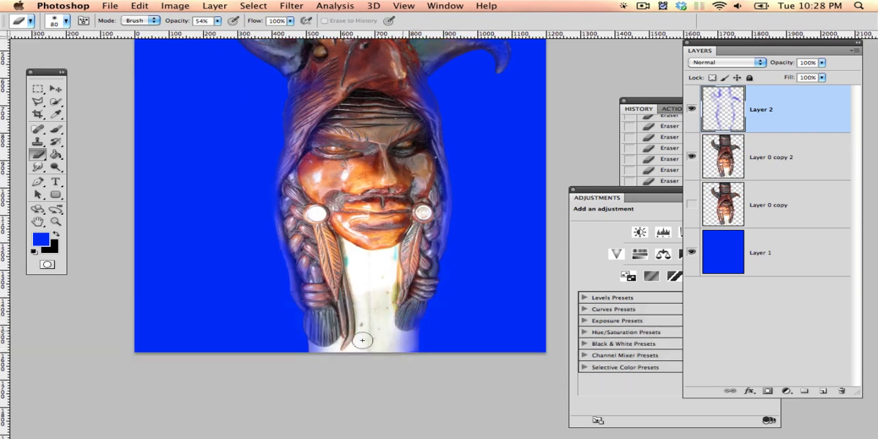
{"action": "mouse_move", "coordinate": [335, 321]}
{"action": "left_mouse_down"}
{"action": "mouse_move", "coordinate": [320, 314]}
{"action": "mouse_move", "coordinate": [324, 329]}
{"action": "left_mouse_up"}
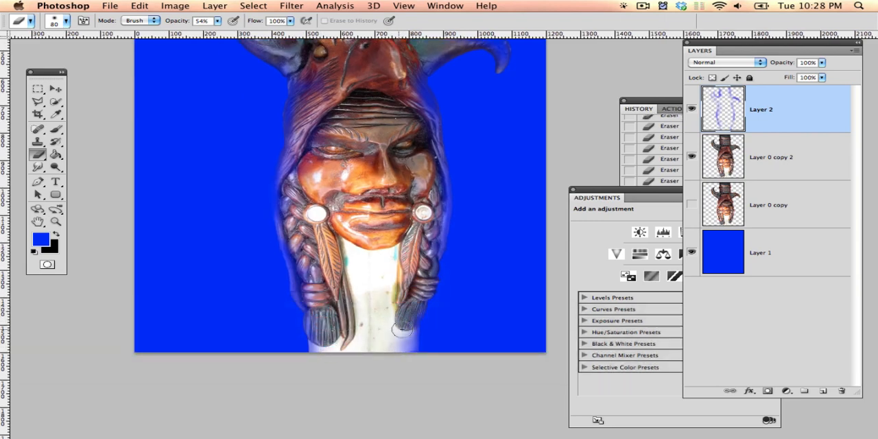
Step: Erase excess blue from the right side of the hood and the inside of the right horn
{"action": "key", "text": "space"}
{"action": "left_click_drag", "start_coordinate": [393, 248], "coordinate": [387, 337]}
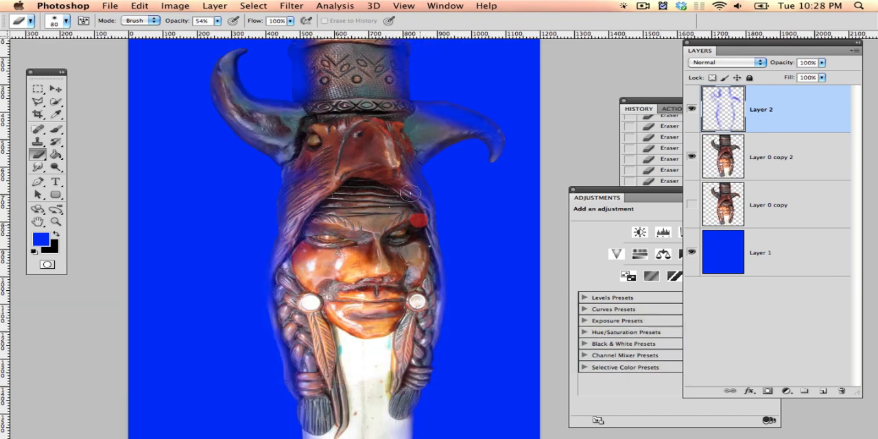
{"action": "left_click_drag", "start_coordinate": [410, 194], "coordinate": [405, 177]}
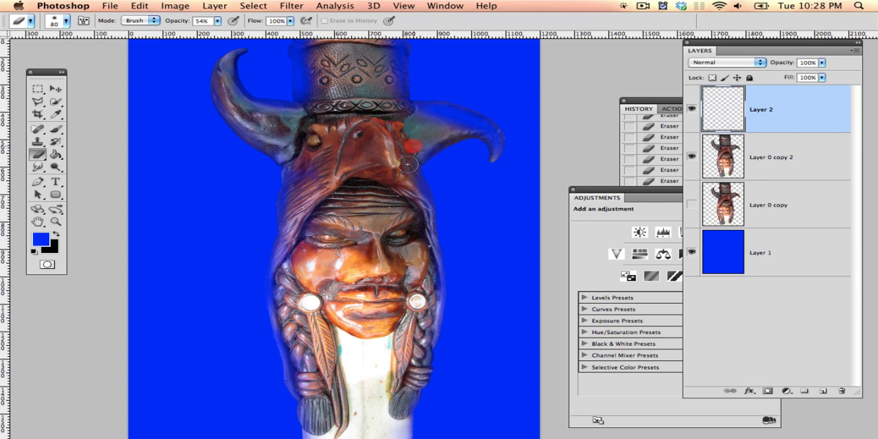
{"action": "mouse_move", "coordinate": [449, 117]}
{"action": "left_mouse_down"}
{"action": "mouse_move", "coordinate": [421, 111]}
{"action": "mouse_move", "coordinate": [473, 121]}
{"action": "mouse_move", "coordinate": [493, 146]}
{"action": "mouse_move", "coordinate": [466, 122]}
{"action": "mouse_move", "coordinate": [428, 119]}
{"action": "mouse_move", "coordinate": [393, 202]}
{"action": "left_mouse_up"}
Step: Erase excess blue from the right and left sides of the hat, leaving a thin tint along its edges
{"action": "key", "text": "space"}
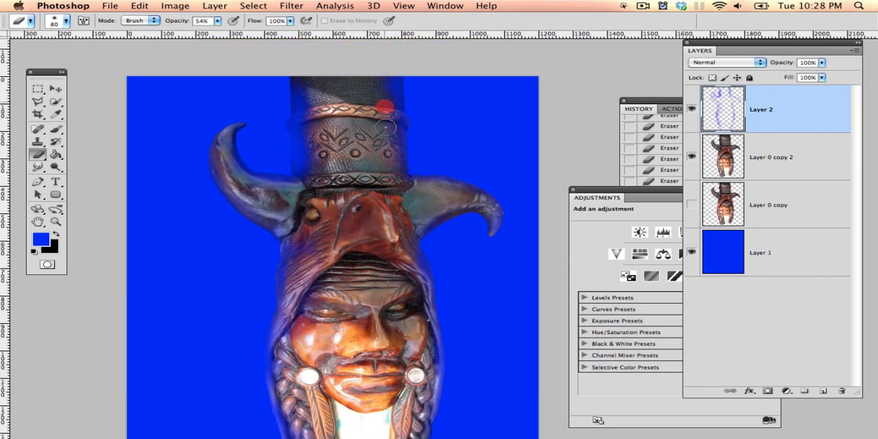
{"action": "left_click_drag", "start_coordinate": [387, 95], "coordinate": [380, 121]}
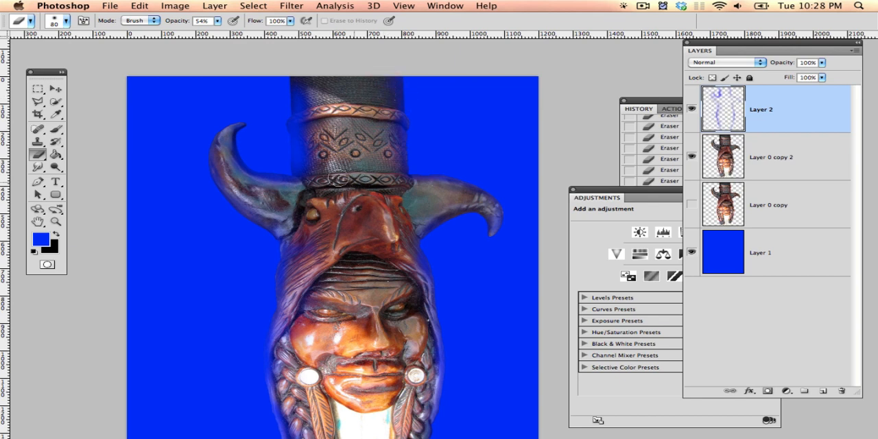
{"action": "mouse_move", "coordinate": [309, 148]}
{"action": "left_mouse_down"}
{"action": "mouse_move", "coordinate": [306, 83]}
{"action": "mouse_move", "coordinate": [313, 159]}
{"action": "left_mouse_up"}
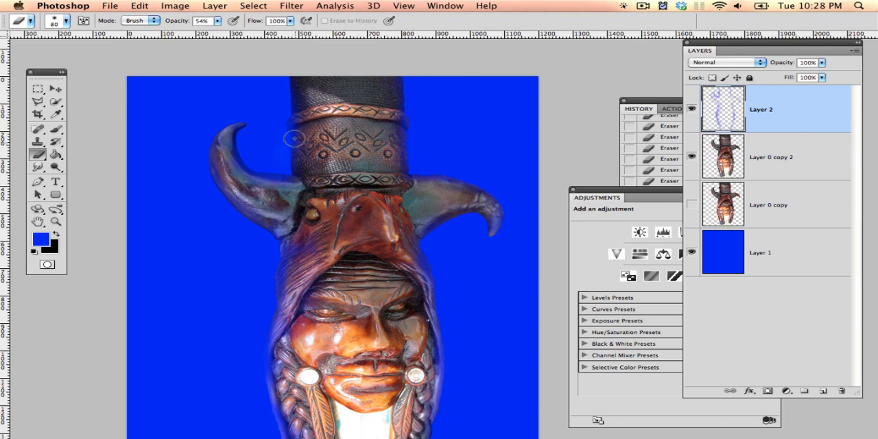
{"action": "left_click_drag", "start_coordinate": [299, 123], "coordinate": [306, 116]}
{"action": "key", "text": "space"}
{"action": "left_click_drag", "start_coordinate": [334, 197], "coordinate": [336, 167]}
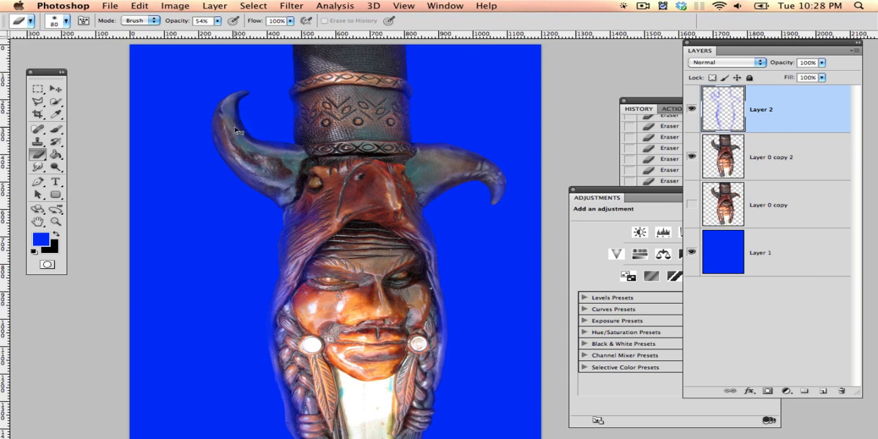
Step: Erase more blue from the left horn and across the hood toward the right horn
{"action": "key", "text": "super+h"}
{"action": "key", "text": "super+h"}
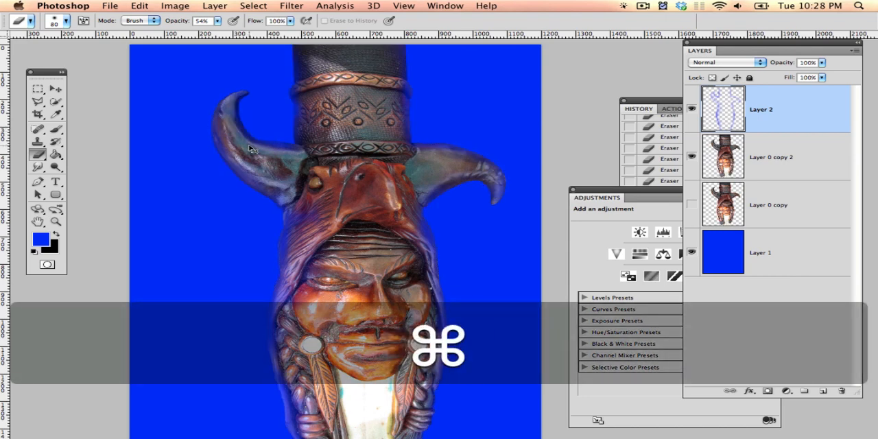
{"action": "left_click_drag", "start_coordinate": [248, 145], "coordinate": [229, 122]}
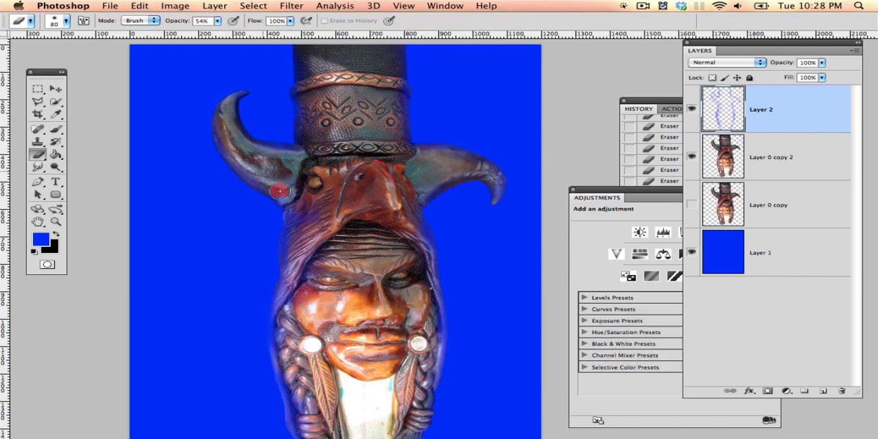
{"action": "mouse_move", "coordinate": [280, 190]}
{"action": "left_mouse_down"}
{"action": "mouse_move", "coordinate": [313, 230]}
{"action": "mouse_move", "coordinate": [313, 187]}
{"action": "mouse_move", "coordinate": [422, 176]}
{"action": "mouse_move", "coordinate": [439, 127]}
{"action": "mouse_move", "coordinate": [404, 172]}
{"action": "left_mouse_up"}
{"action": "key", "text": "space"}
{"action": "key", "text": "super+z"}
{"action": "key", "text": "space"}
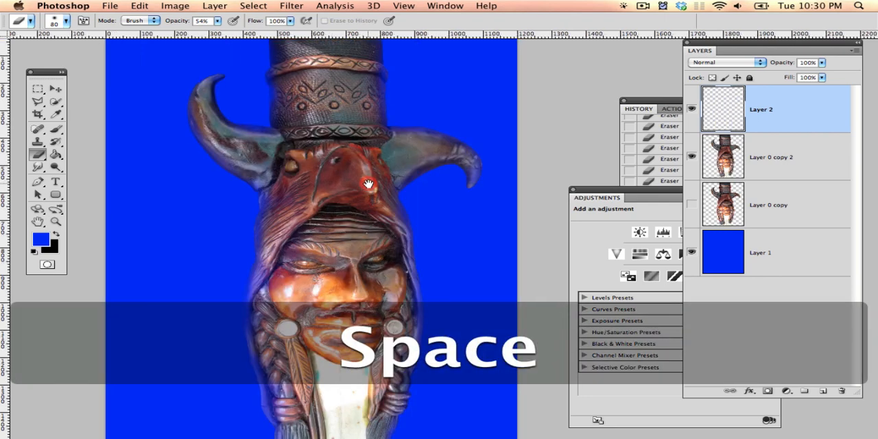
Step: Deselect the figure and lower the opacity of Layer 2 to 53%
{"action": "key", "text": "super+d"}
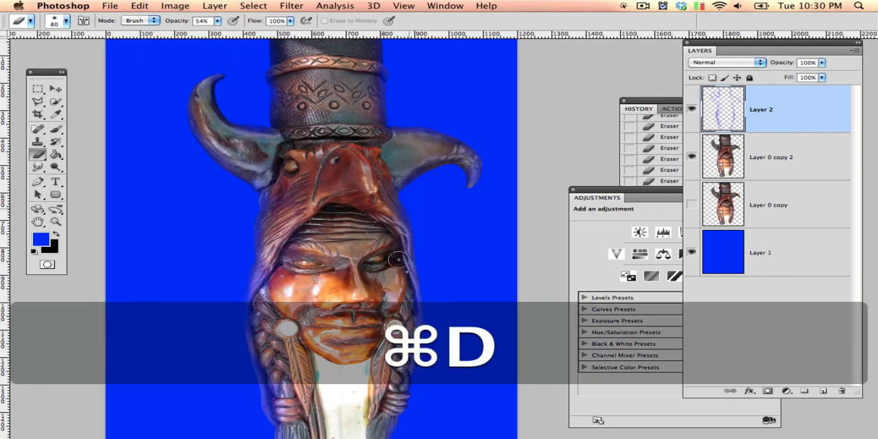
{"action": "left_click", "coordinate": [822, 63]}
{"action": "left_click_drag", "start_coordinate": [805, 75], "coordinate": [793, 76]}
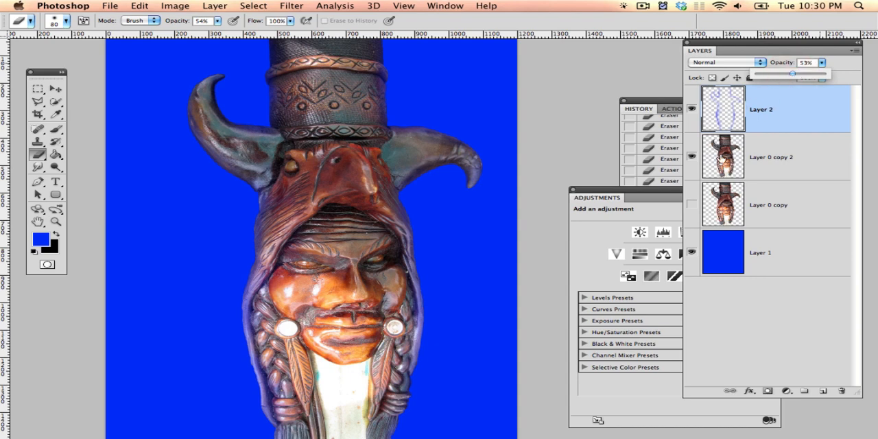
Step: Toggle Layer 2 off and on repeatedly to compare the figure with and without the blue edge tint
{"action": "left_click", "coordinate": [692, 110]}
{"action": "left_click", "coordinate": [692, 109]}
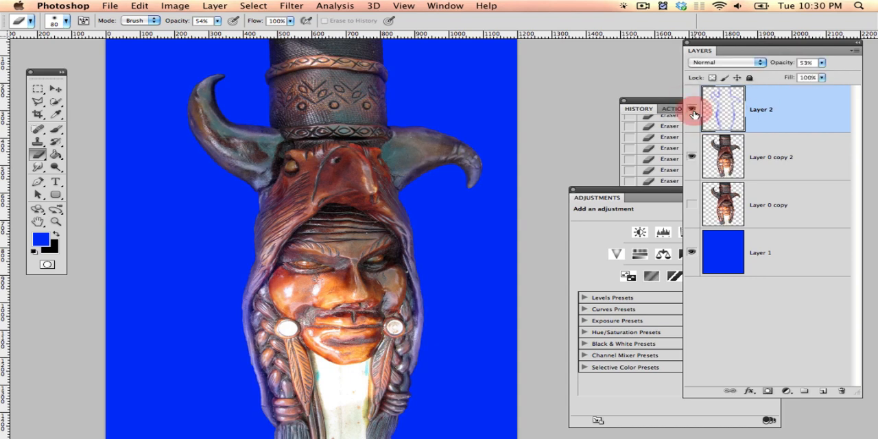
{"action": "left_click", "coordinate": [692, 110]}
{"action": "left_click", "coordinate": [691, 110]}
{"action": "left_click", "coordinate": [692, 110]}
{"action": "left_click", "coordinate": [691, 110]}
{"action": "left_click", "coordinate": [691, 109]}
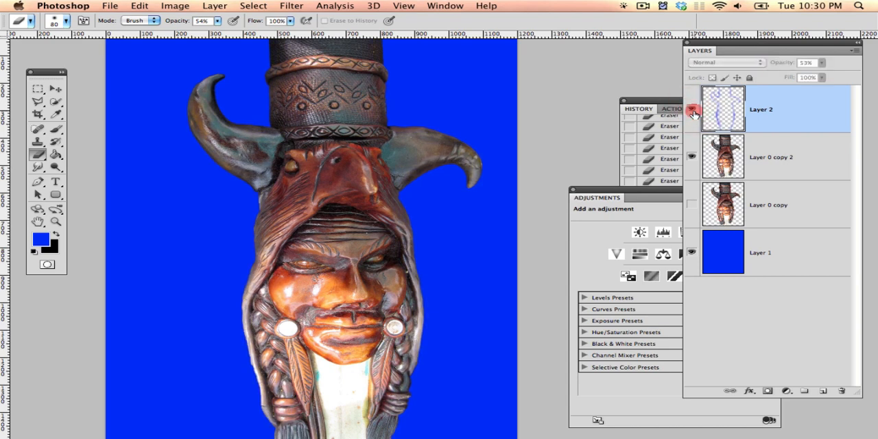
{"action": "left_click", "coordinate": [692, 110]}
{"action": "left_click", "coordinate": [692, 110]}
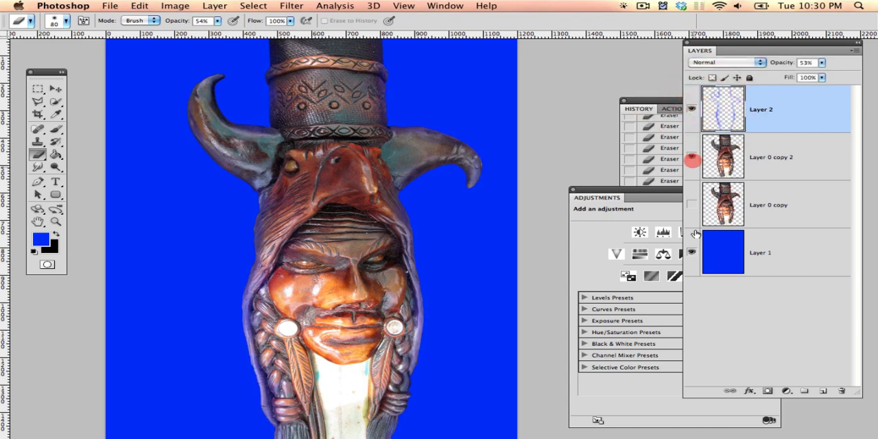
Step: Hide Layer 1 and Layer 0 copy 2 to isolate Layer 2's blue strokes, and add a new empty layer above Layer 2
{"action": "left_click", "coordinate": [692, 252]}
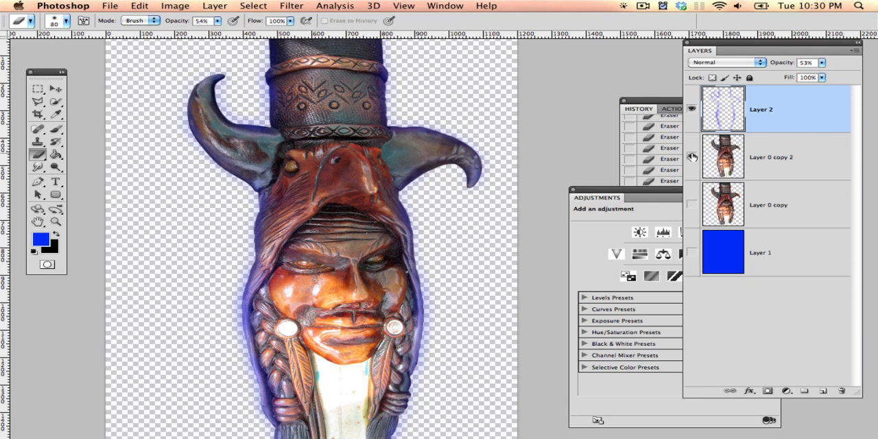
{"action": "left_click", "coordinate": [692, 157]}
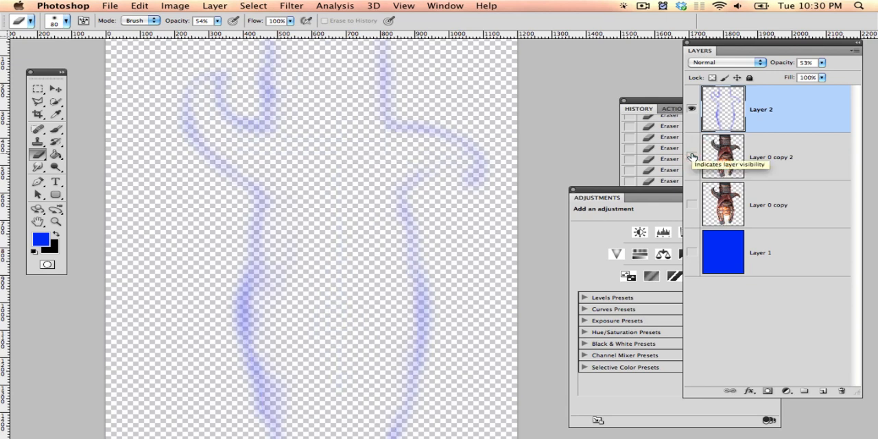
{"action": "key", "text": "super+BackSpace"}
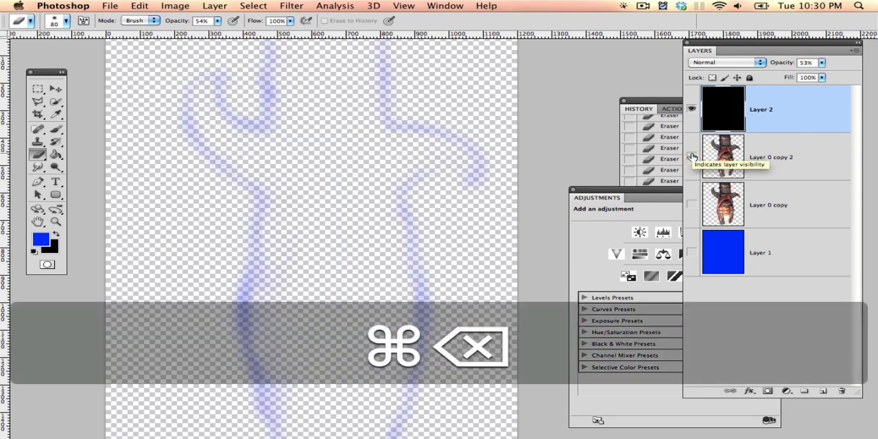
{"action": "key", "text": "super+z"}
{"action": "key", "text": "shift+super+n"}
{"action": "key", "text": "Return"}
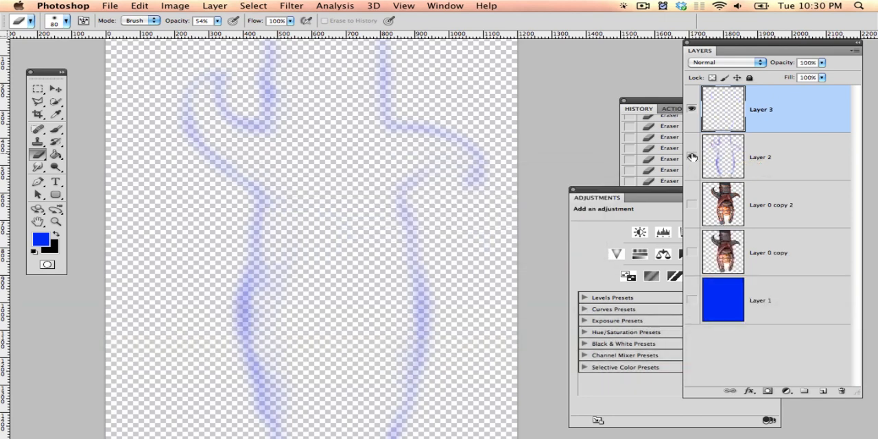
Step: Fill Layer 3 with black, place it beneath Layer 2, and view the blue strokes against it in full screen
{"action": "key", "text": "super+BackSpace"}
{"action": "key", "text": "super+bracketleft"}
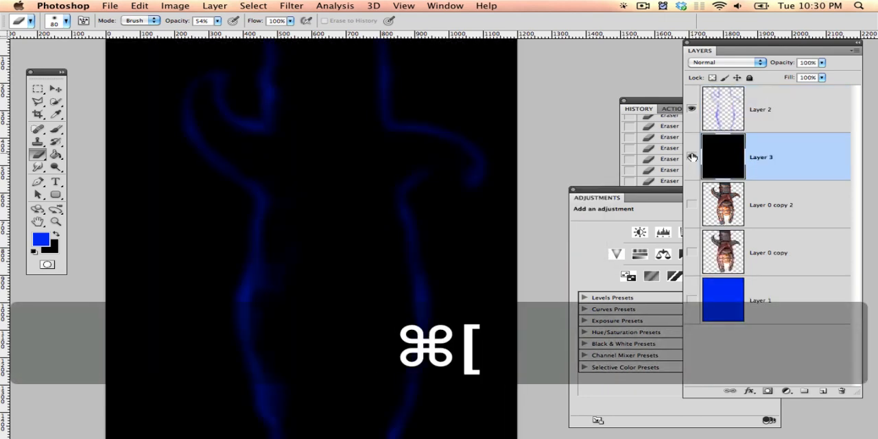
{"action": "key", "text": "f"}
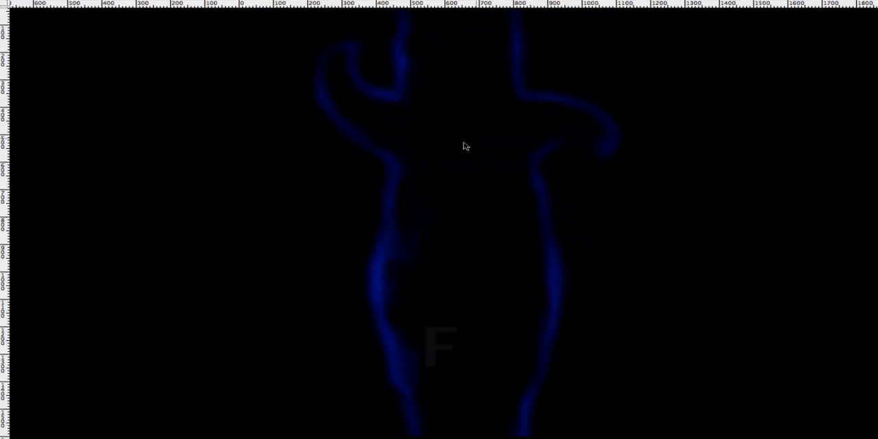
{"action": "key", "text": "f"}
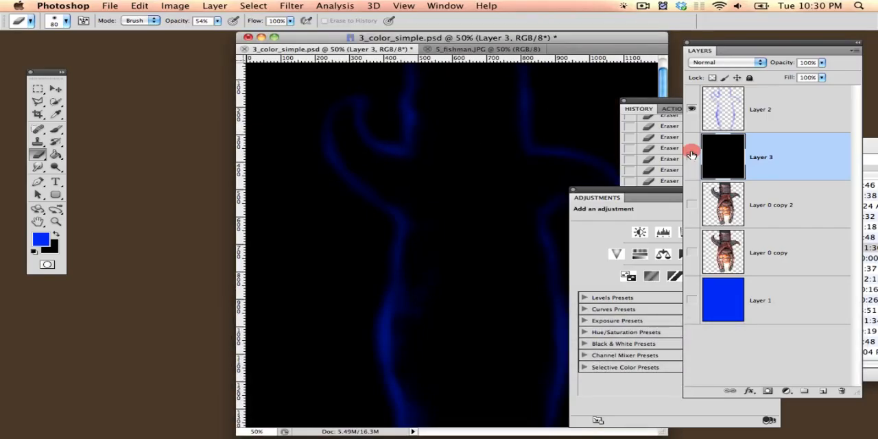
Step: Hide the black Layer 3 and show Layer 0 copy 2 and the blue Layer 1 again
{"action": "left_click", "coordinate": [692, 156]}
{"action": "left_click", "coordinate": [692, 204]}
{"action": "left_click", "coordinate": [691, 299]}
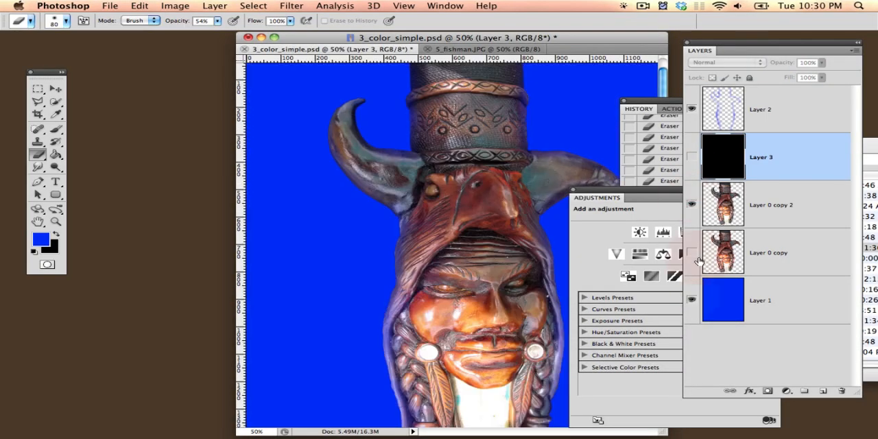
Step: Toggle Layer 2 off and on in the enlarged view to compare the figure with and without the edge tint
{"action": "left_click", "coordinate": [692, 109]}
{"action": "key", "text": "f"}
{"action": "key", "text": "space"}
{"action": "left_click_drag", "start_coordinate": [474, 156], "coordinate": [398, 198]}
{"action": "left_click", "coordinate": [692, 109]}
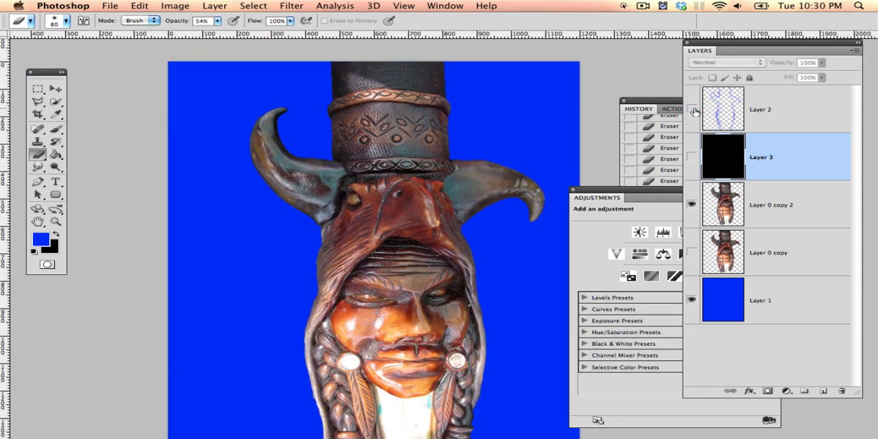
{"action": "left_click", "coordinate": [691, 109]}
Step: Show Layer 0 copy in place of Layer 0 copy 2 and hide Layer 2 to examine the original red fringe
{"action": "key", "text": "space"}
{"action": "left_click_drag", "start_coordinate": [473, 177], "coordinate": [460, 111]}
{"action": "left_click", "coordinate": [692, 252]}
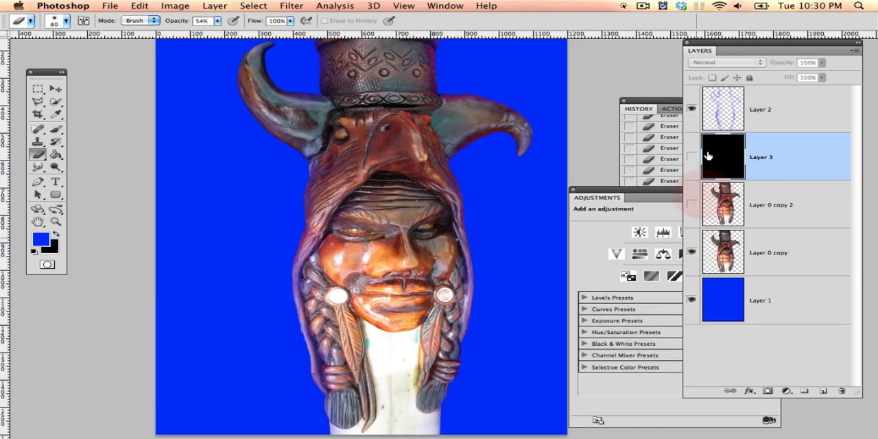
{"action": "left_click", "coordinate": [692, 110]}
{"action": "key", "text": "space"}
{"action": "left_click_drag", "start_coordinate": [477, 142], "coordinate": [471, 185]}
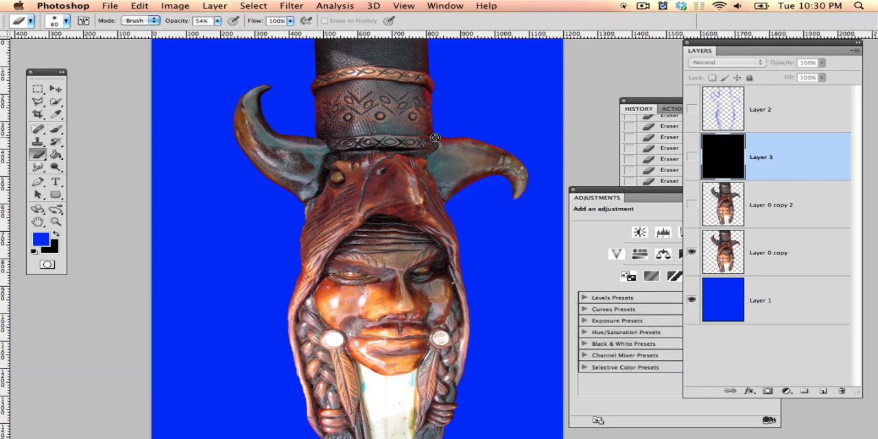
Step: Load the outline of Layer 0 copy as a selection and make that layer active
{"action": "left_click", "coordinate": [723, 252], "text": "super"}
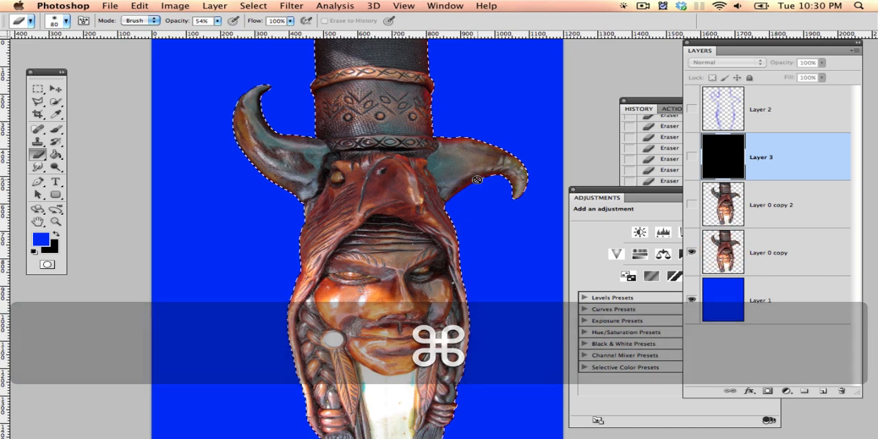
{"action": "left_click", "coordinate": [215, 5]}
{"action": "mouse_move", "coordinate": [192, 9]}
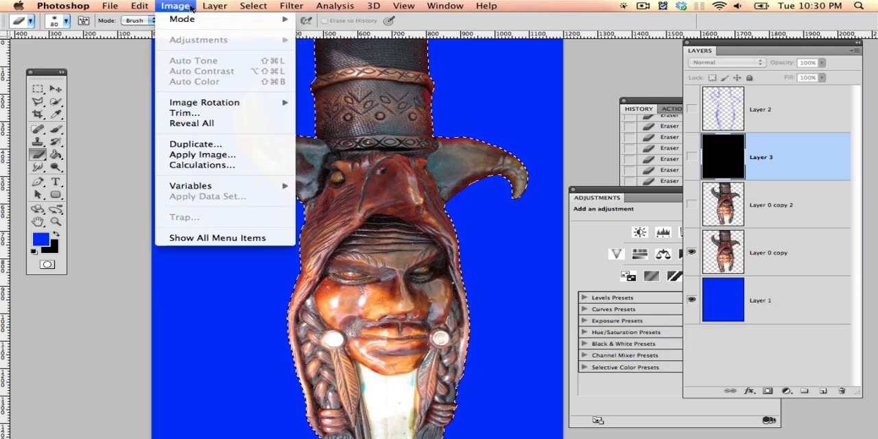
{"action": "mouse_move", "coordinate": [254, 7]}
{"action": "mouse_move", "coordinate": [307, 96]}
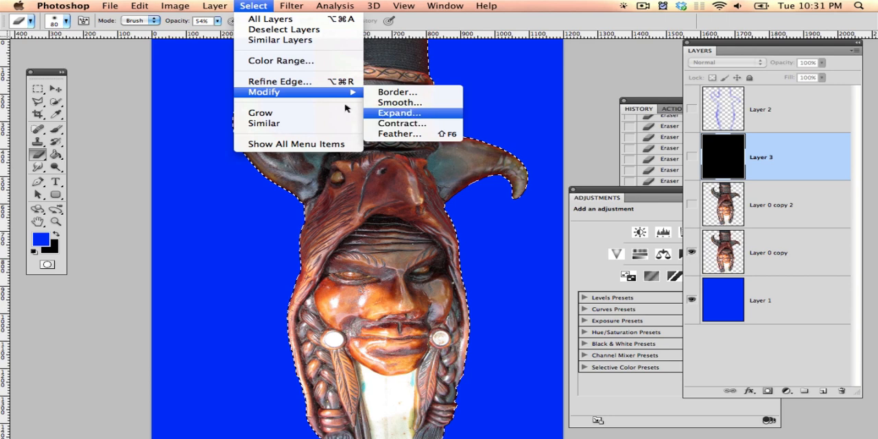
{"action": "left_click", "coordinate": [253, 4]}
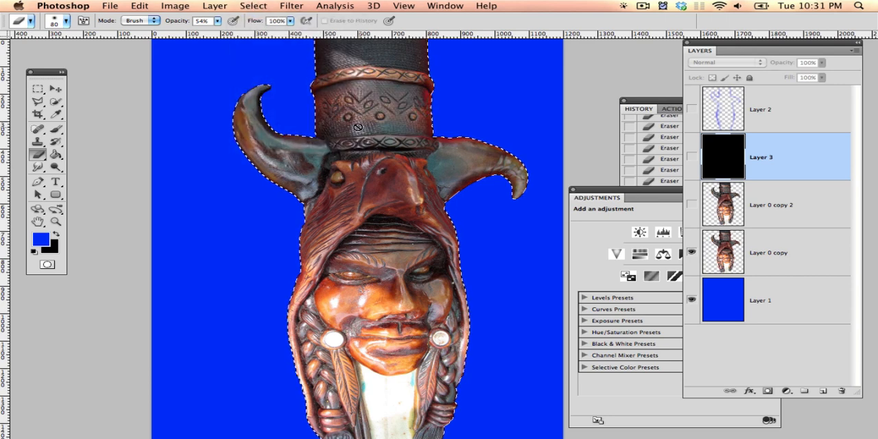
{"action": "key", "text": "super+u"}
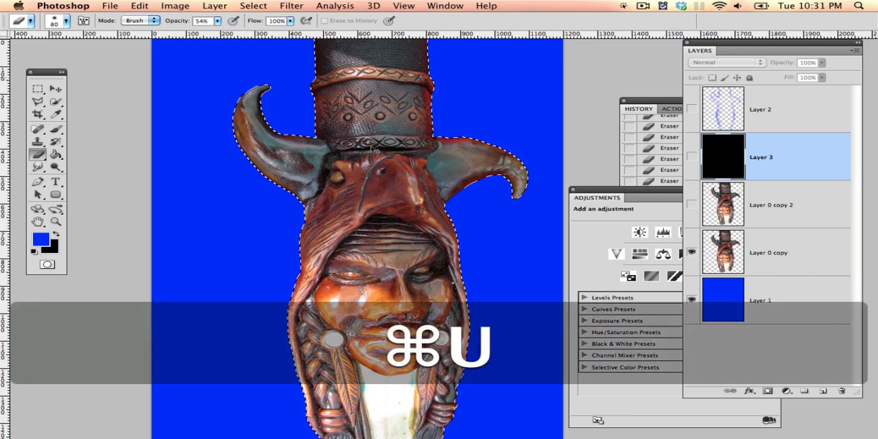
{"action": "left_click", "coordinate": [758, 251]}
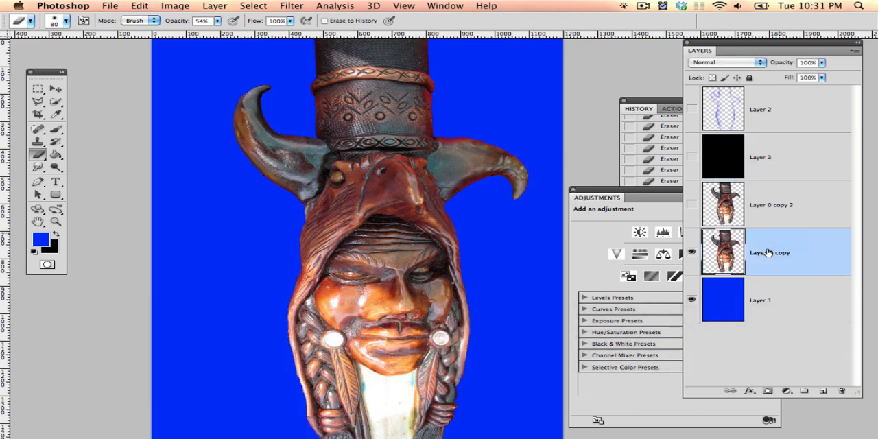
{"action": "key", "text": "super+u"}
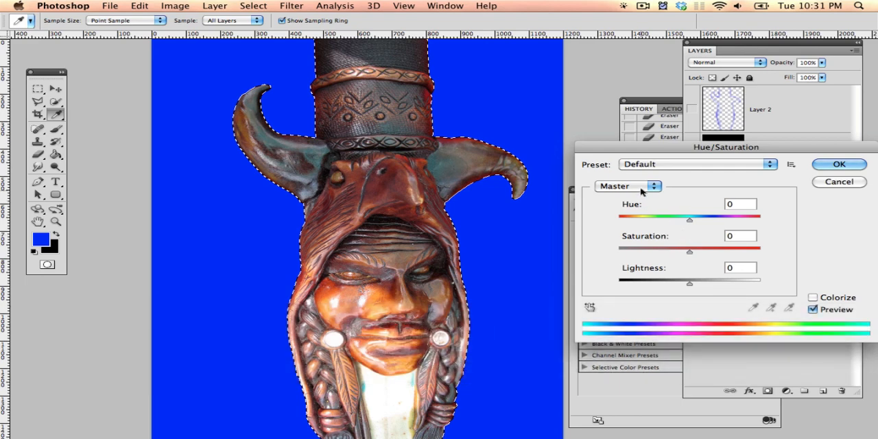
{"action": "left_click", "coordinate": [636, 187]}
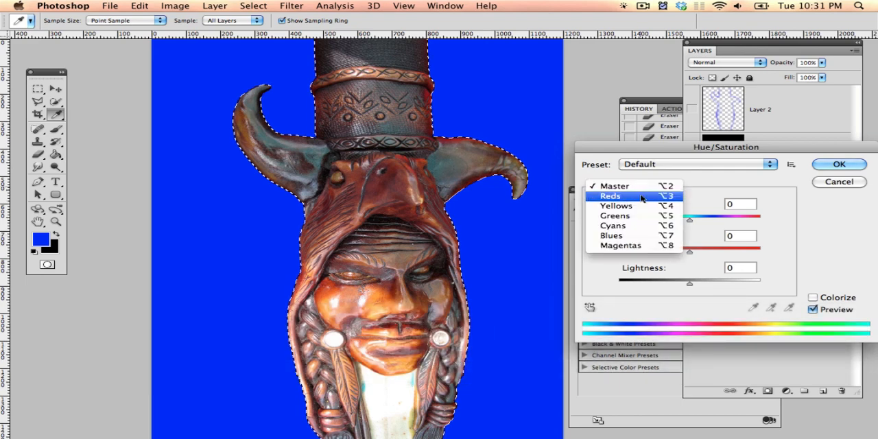
{"action": "left_click", "coordinate": [642, 197]}
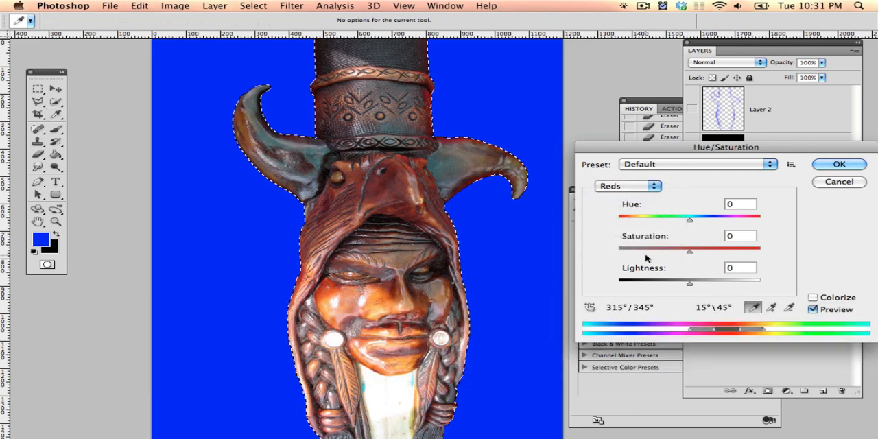
{"action": "key", "text": "Escape"}
{"action": "key", "text": "e"}
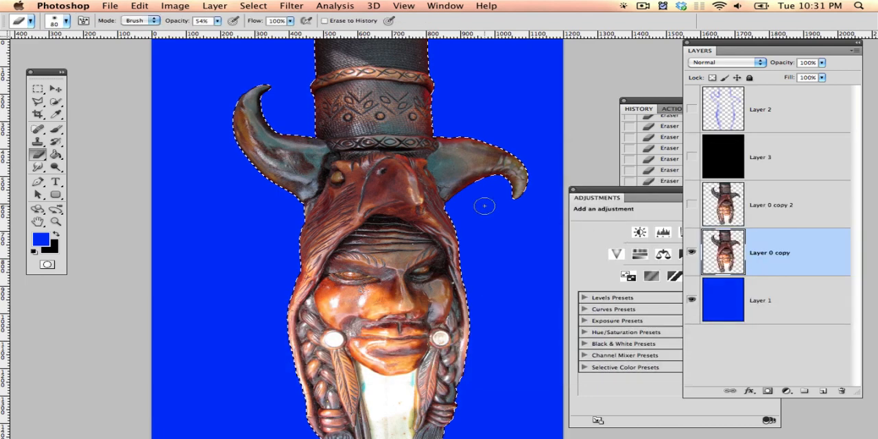